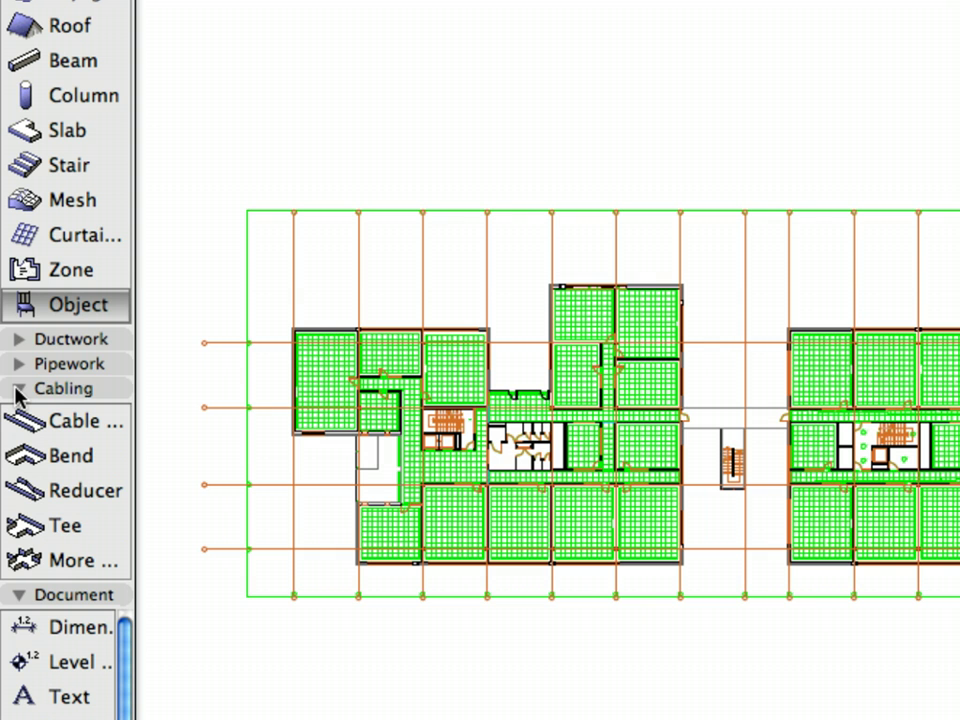
- Review the cable carrier tee's MEP custom settings and radius type, and place the tee at the cable tray end marked 2.1
{"action": "left_click", "coordinate": [17, 390]}
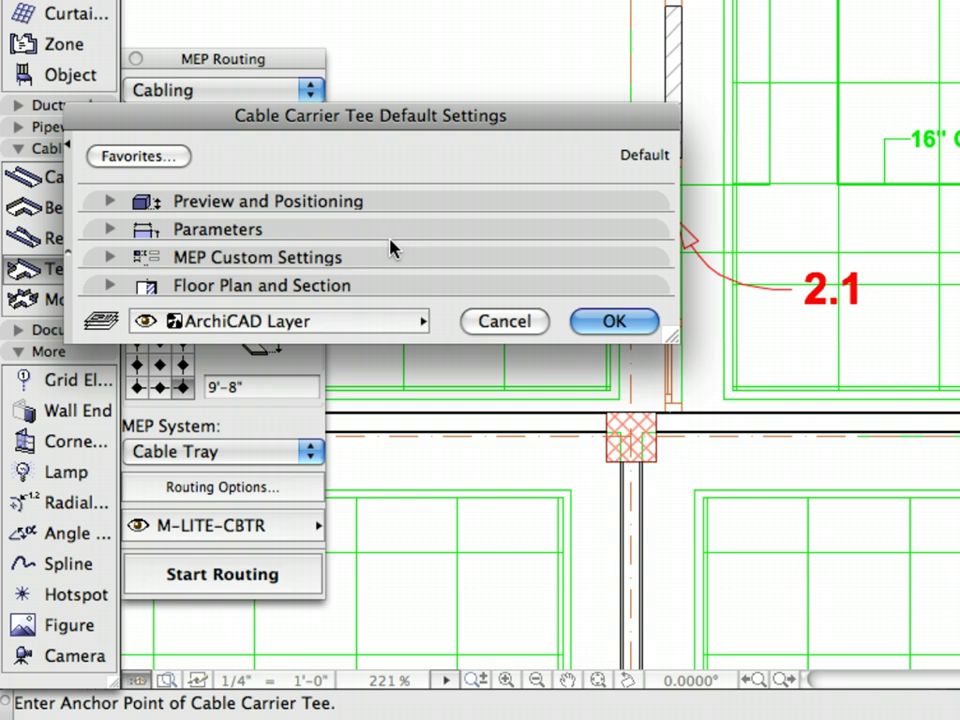
{"action": "left_click", "coordinate": [392, 257]}
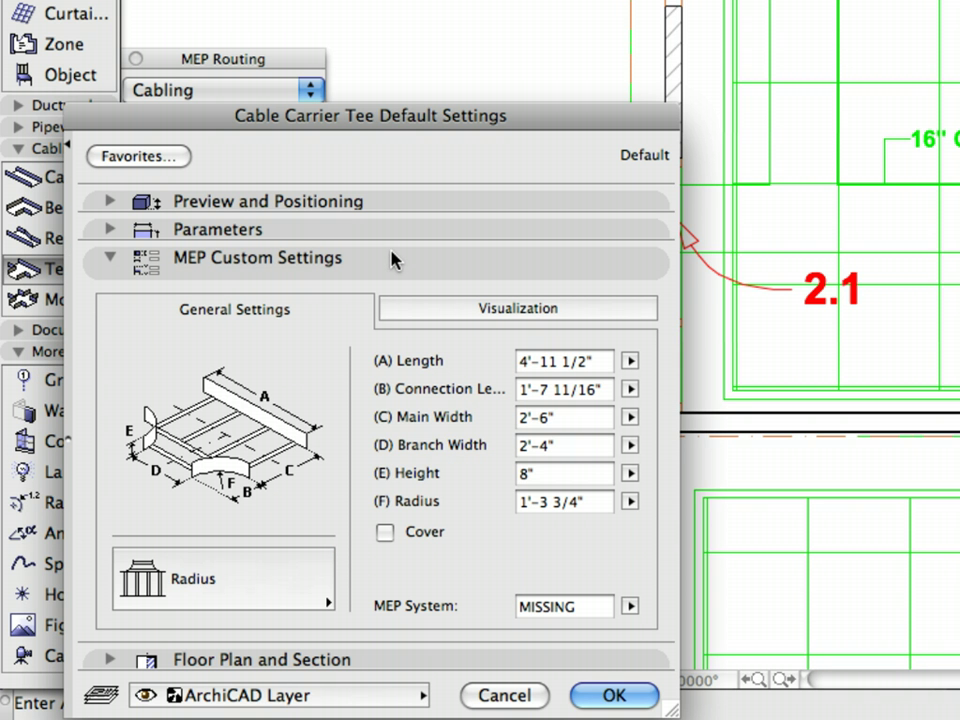
{"action": "left_click", "coordinate": [286, 570]}
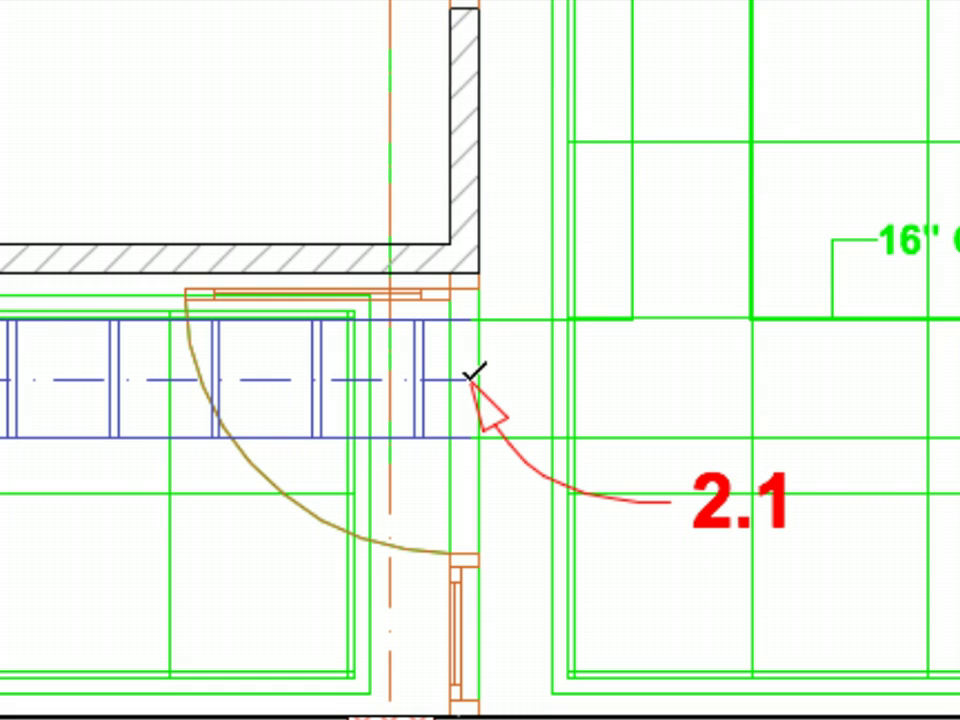
{"action": "left_click", "coordinate": [472, 378]}
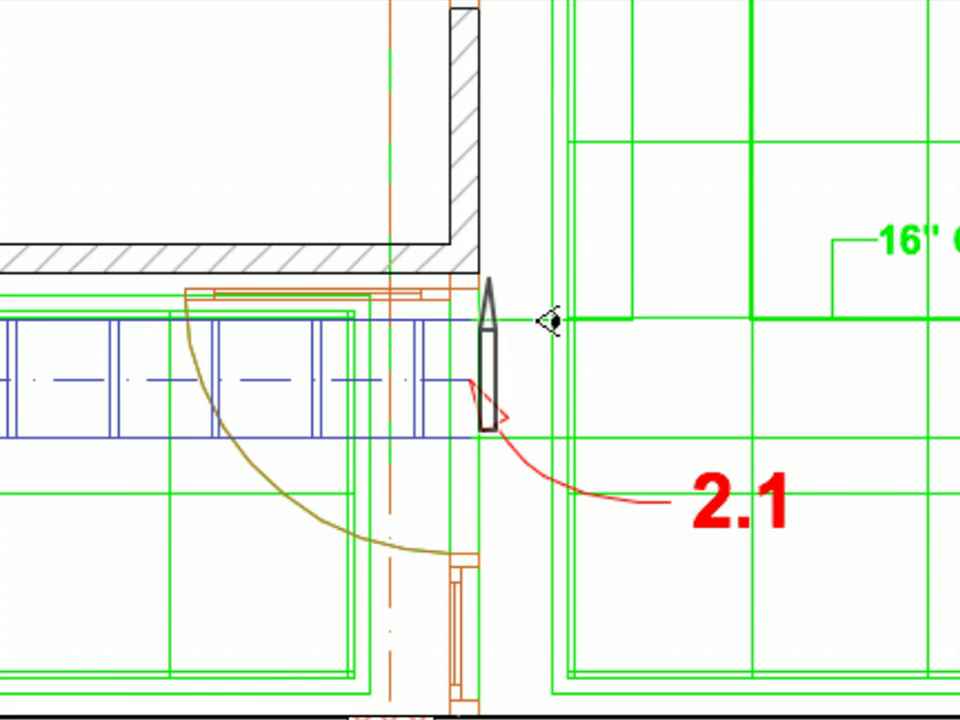
{"action": "left_click", "coordinate": [612, 234]}
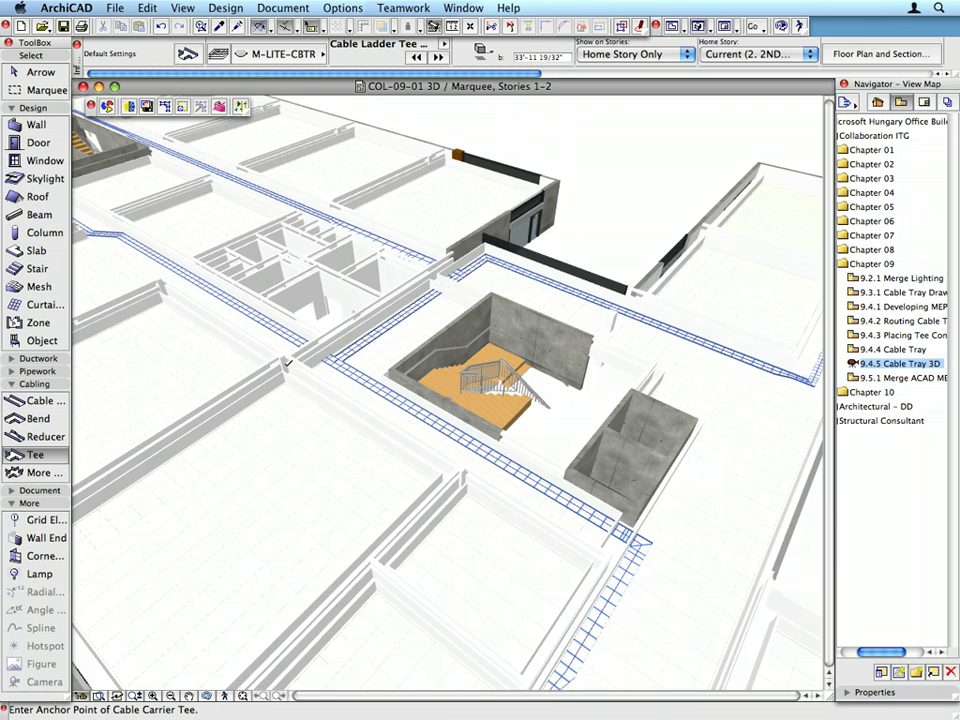
- Examine the cable tray tee junction beside the stairwell in the 3D model
{"action": "scroll", "coordinate": [288, 365], "scroll_direction": "up", "scroll_amount": 3}
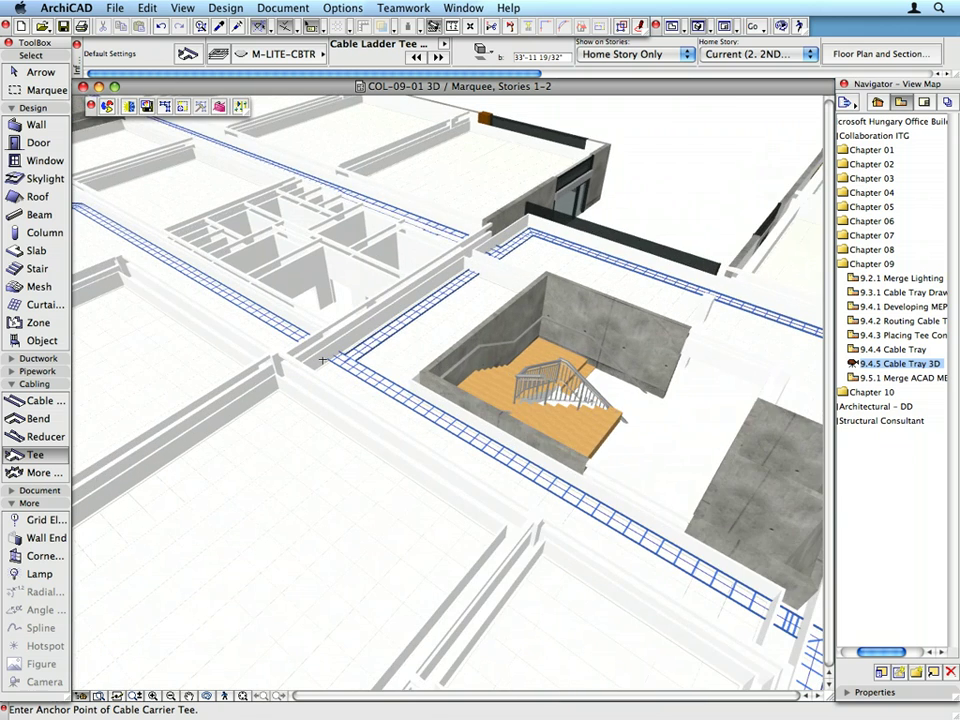
{"action": "scroll", "coordinate": [322, 358], "scroll_direction": "up", "scroll_amount": 6}
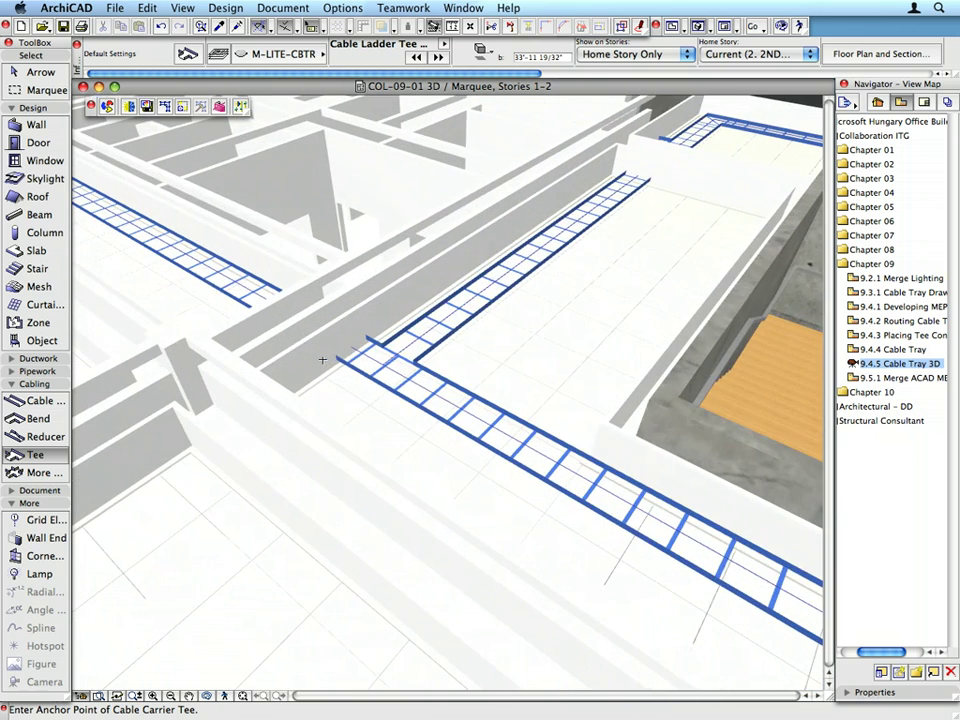
{"action": "scroll", "coordinate": [323, 363], "scroll_direction": "up", "scroll_amount": 2}
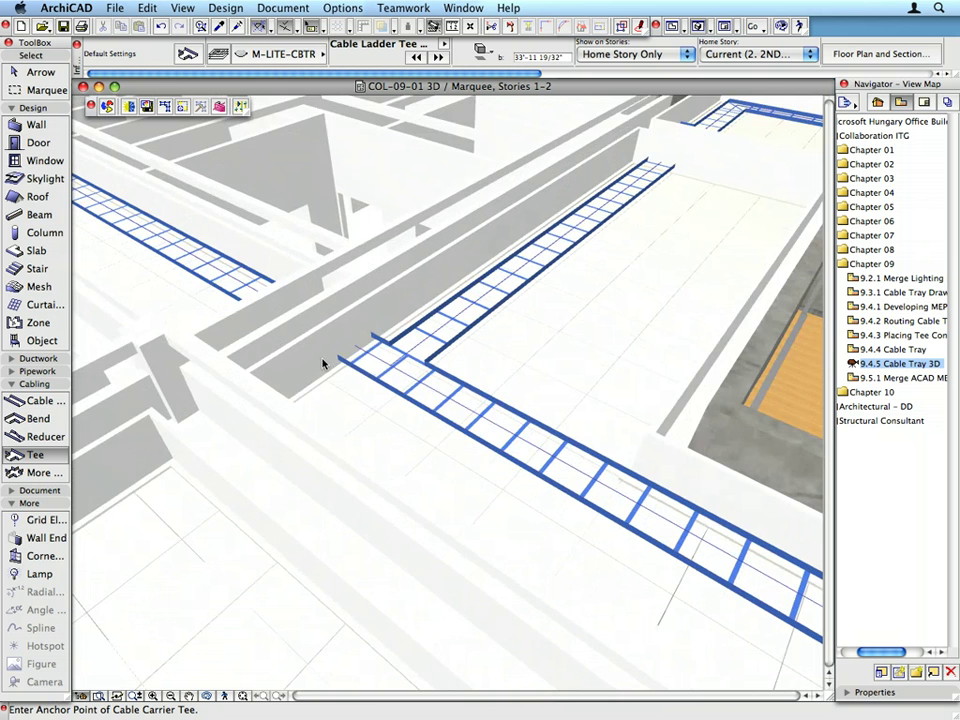
{"action": "scroll", "coordinate": [322, 363], "scroll_direction": "up", "scroll_amount": 3}
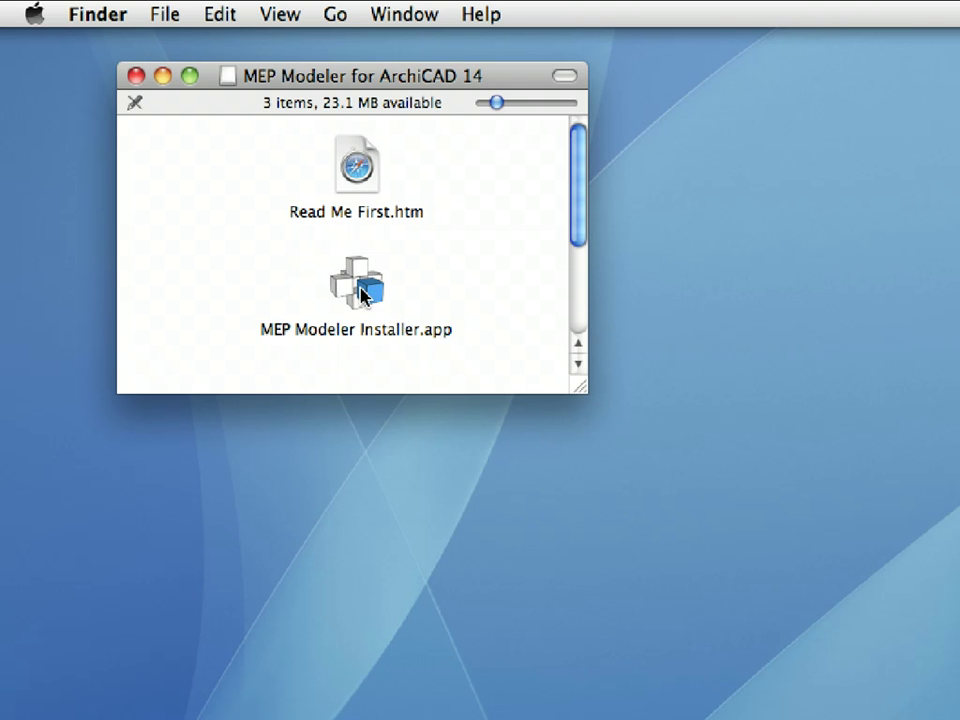
- Launch MEP Modeler Installer.app in Finder and proceed past the welcome page of the installation wizard
{"action": "left_click", "coordinate": [365, 295]}
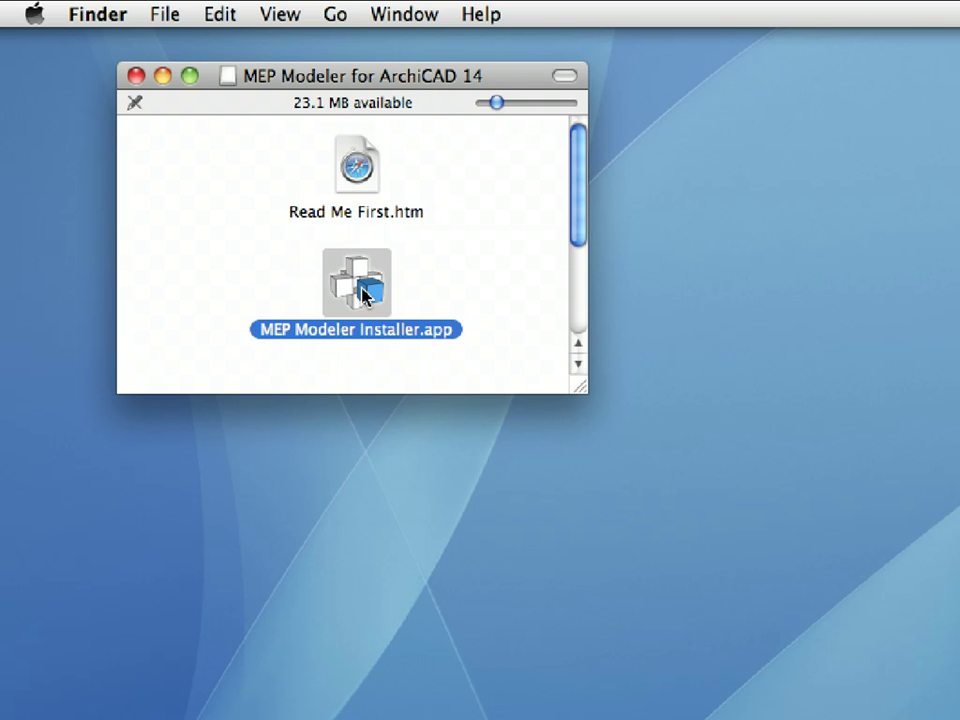
{"action": "right_click", "coordinate": [365, 293]}
{"action": "left_click", "coordinate": [495, 315]}
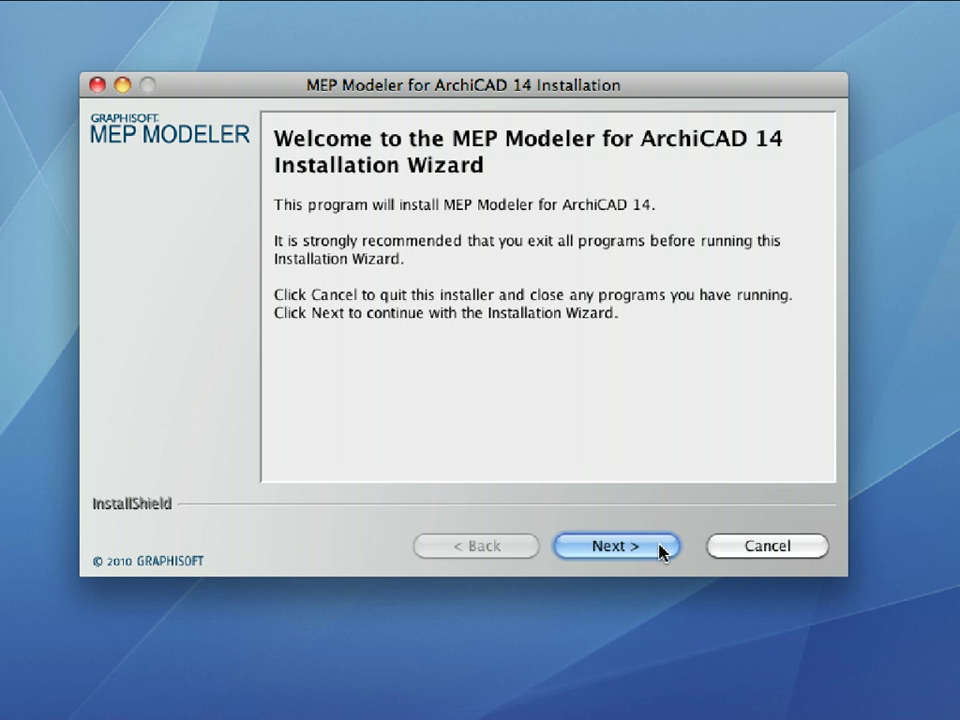
{"action": "left_click", "coordinate": [617, 546]}
{"action": "left_click", "coordinate": [617, 546]}
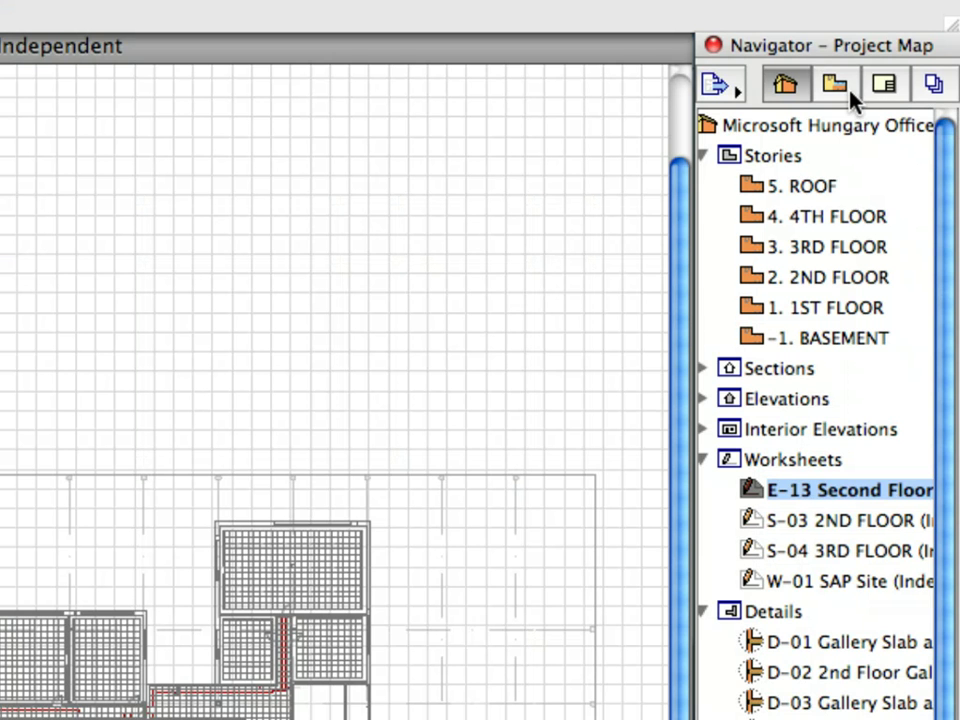
- Open the saved view 9.4.1 Developing MEP from Chapter 09 and check its available trace references
{"action": "left_click", "coordinate": [904, 104]}
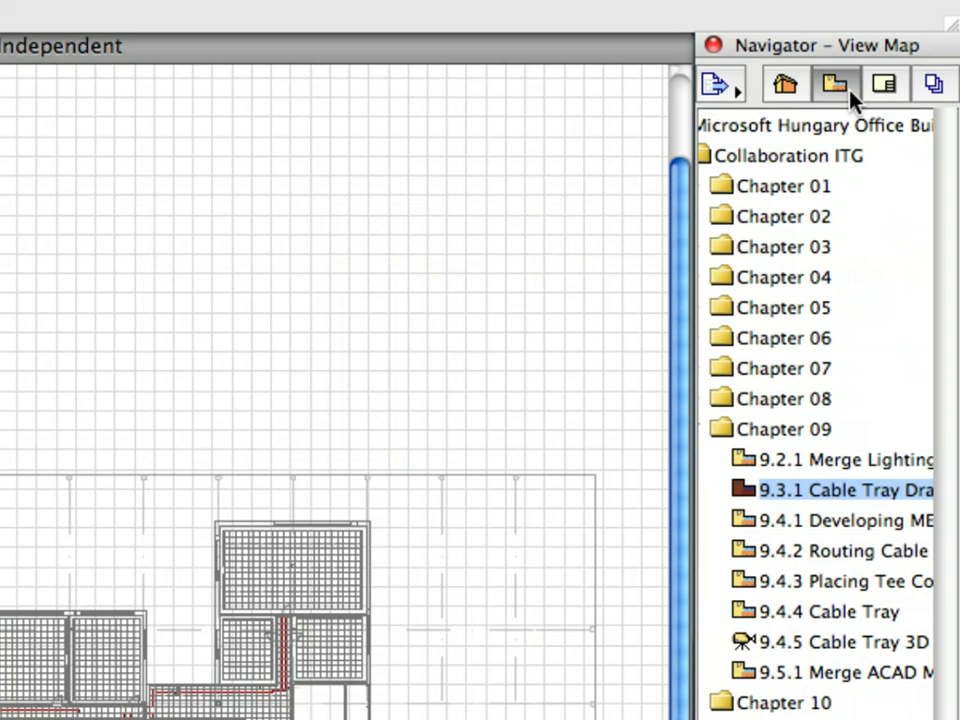
{"action": "double_click", "coordinate": [868, 521]}
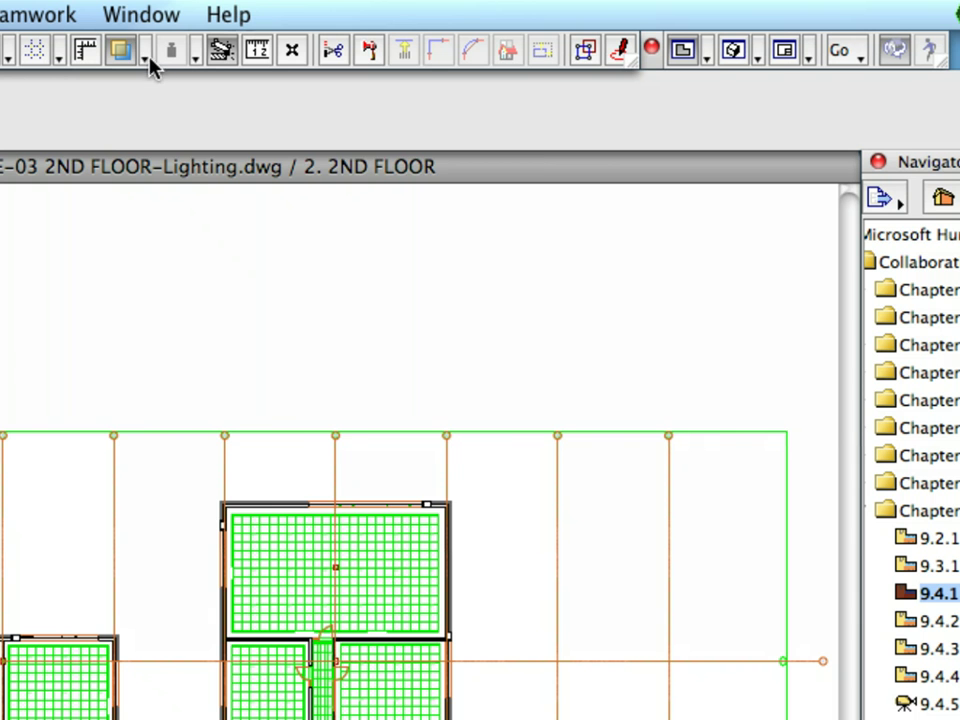
{"action": "left_click", "coordinate": [146, 58]}
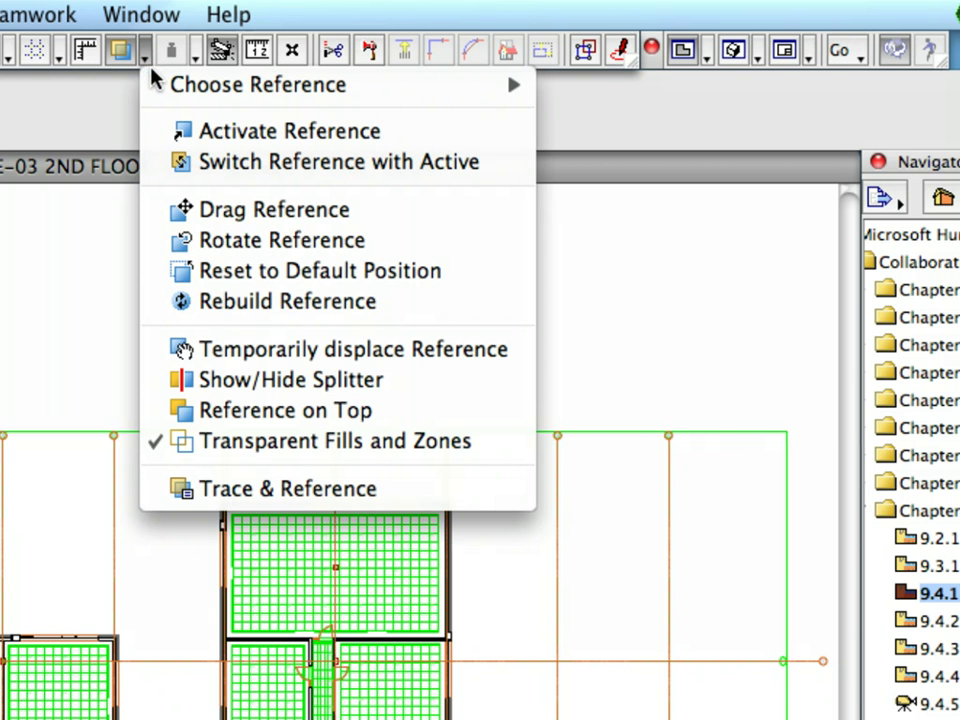
{"action": "mouse_move", "coordinate": [158, 88]}
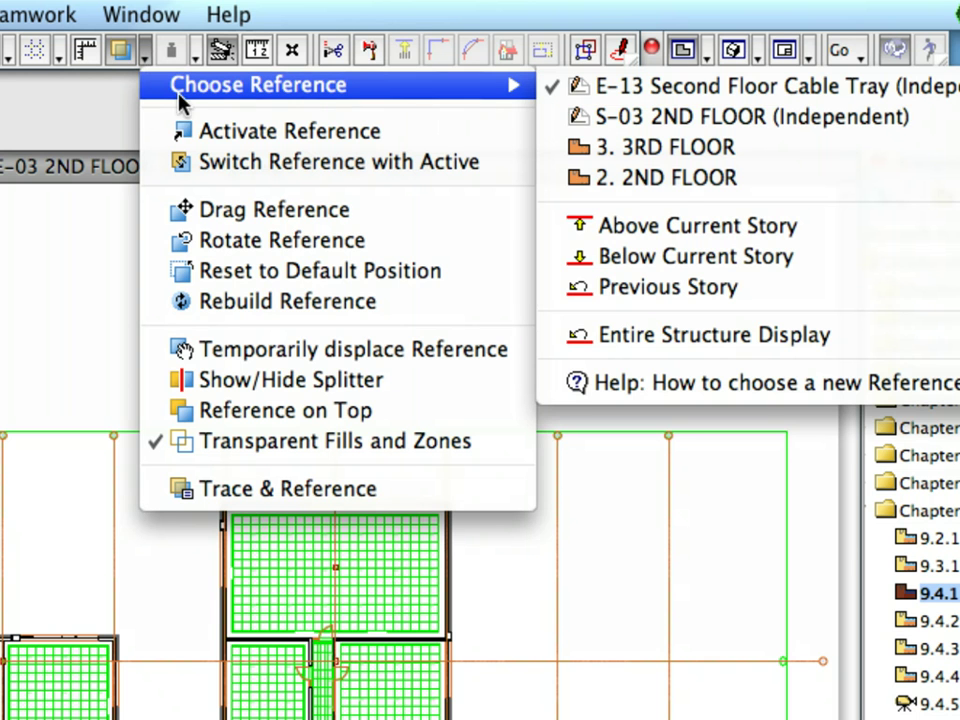
{"action": "left_click", "coordinate": [41, 115]}
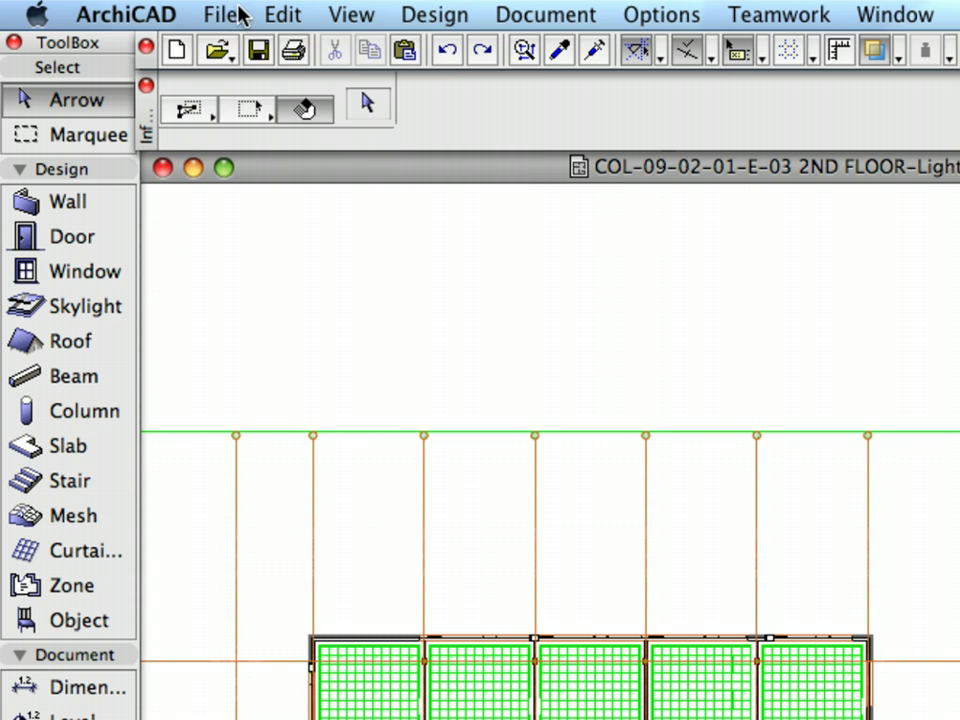
- Add the MEP Library 14 folder from the ArchiCAD 14 folder to the project's linked libraries
{"action": "left_click", "coordinate": [125, 8]}
{"action": "mouse_move", "coordinate": [318, 371]}
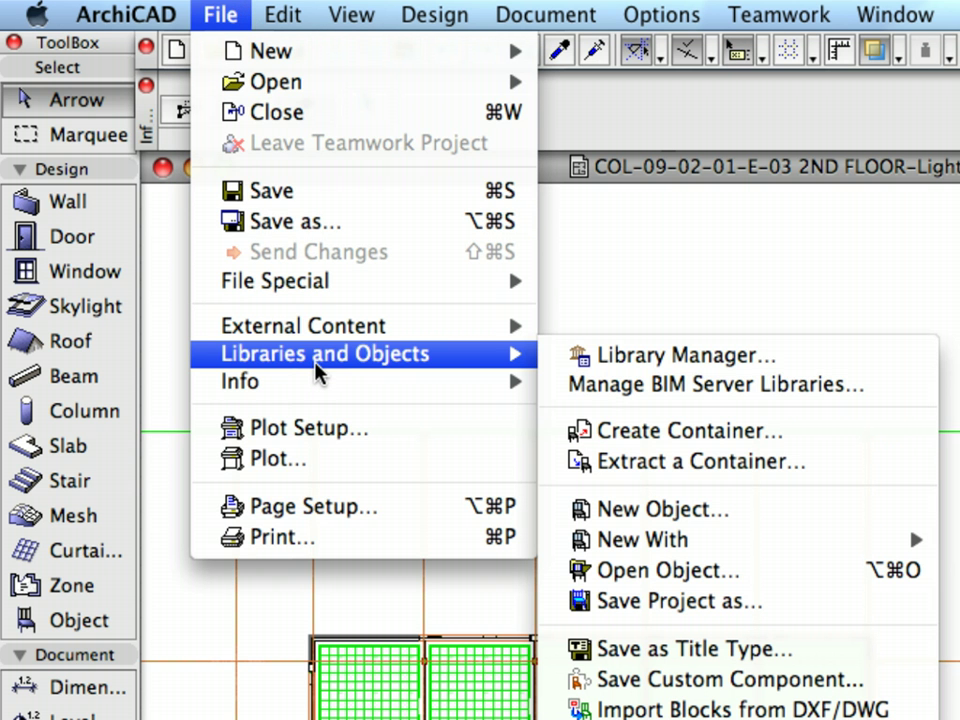
{"action": "left_click", "coordinate": [809, 357]}
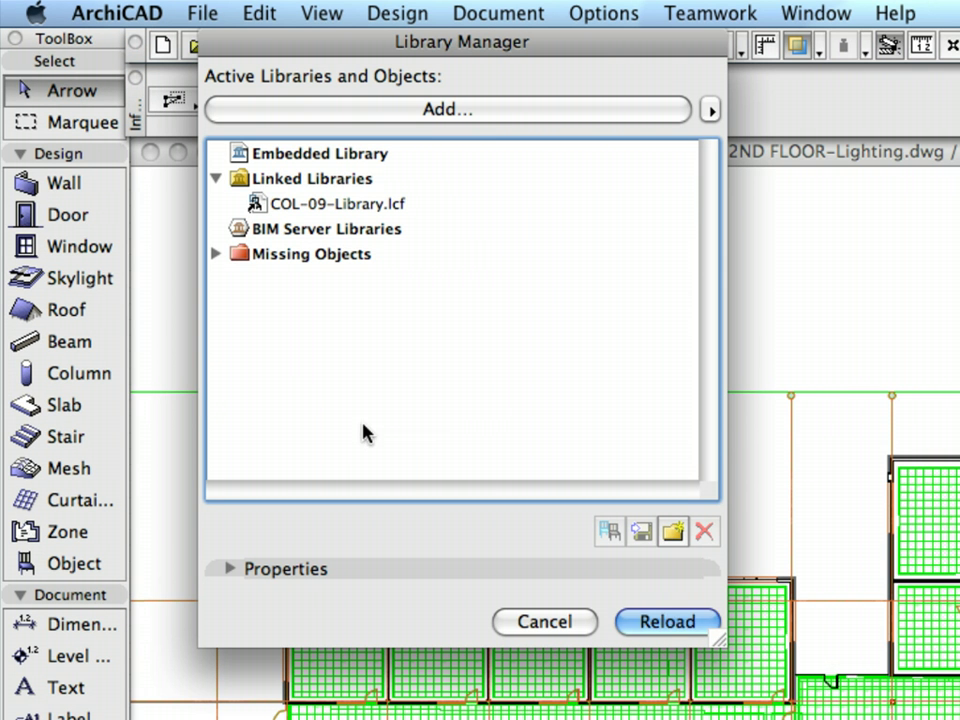
{"action": "left_click", "coordinate": [521, 119]}
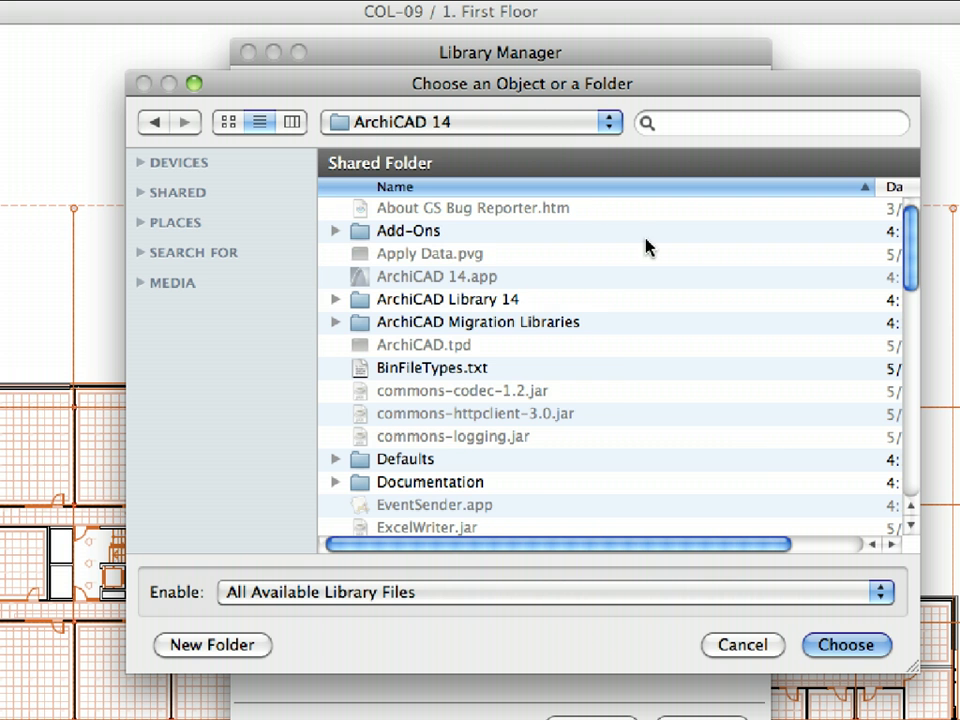
{"action": "left_click", "coordinate": [558, 124]}
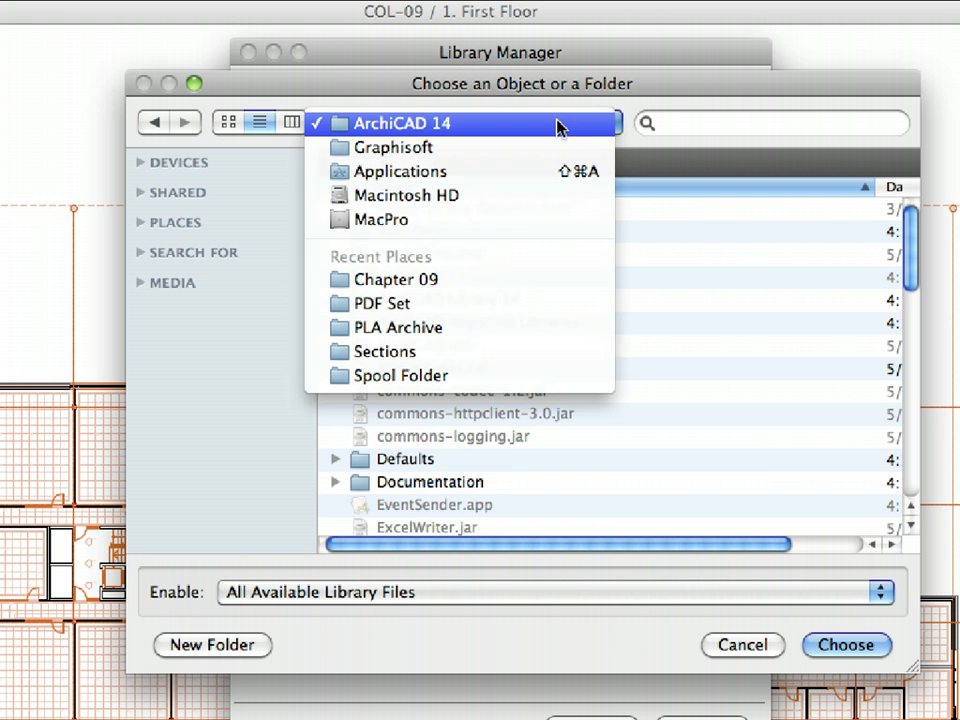
{"action": "left_click", "coordinate": [558, 124]}
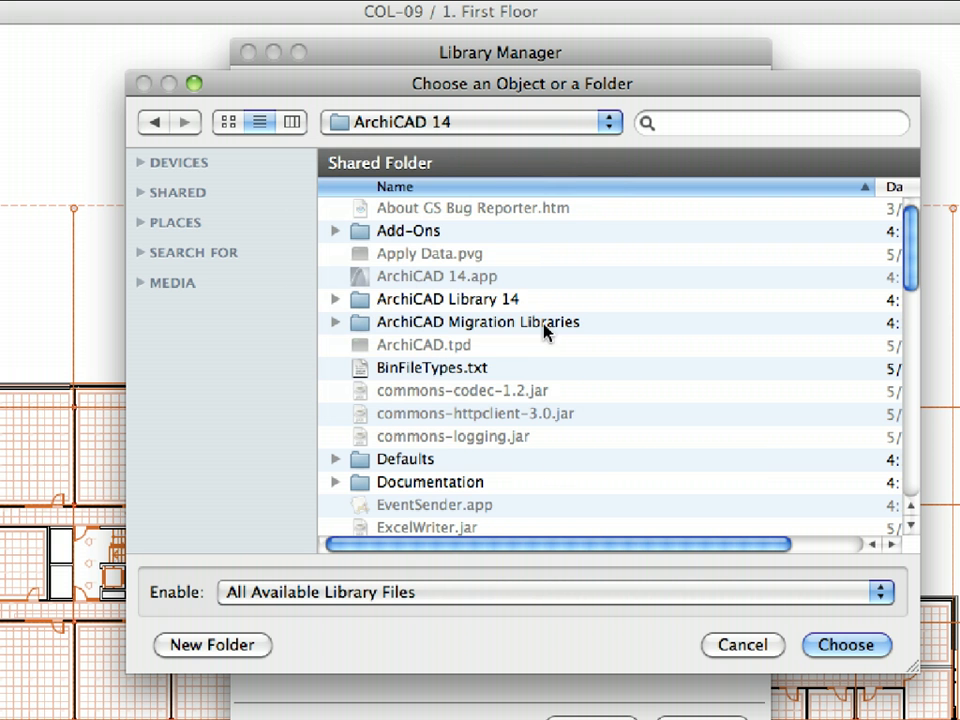
{"action": "scroll", "coordinate": [583, 460], "scroll_direction": "down", "scroll_amount": 10}
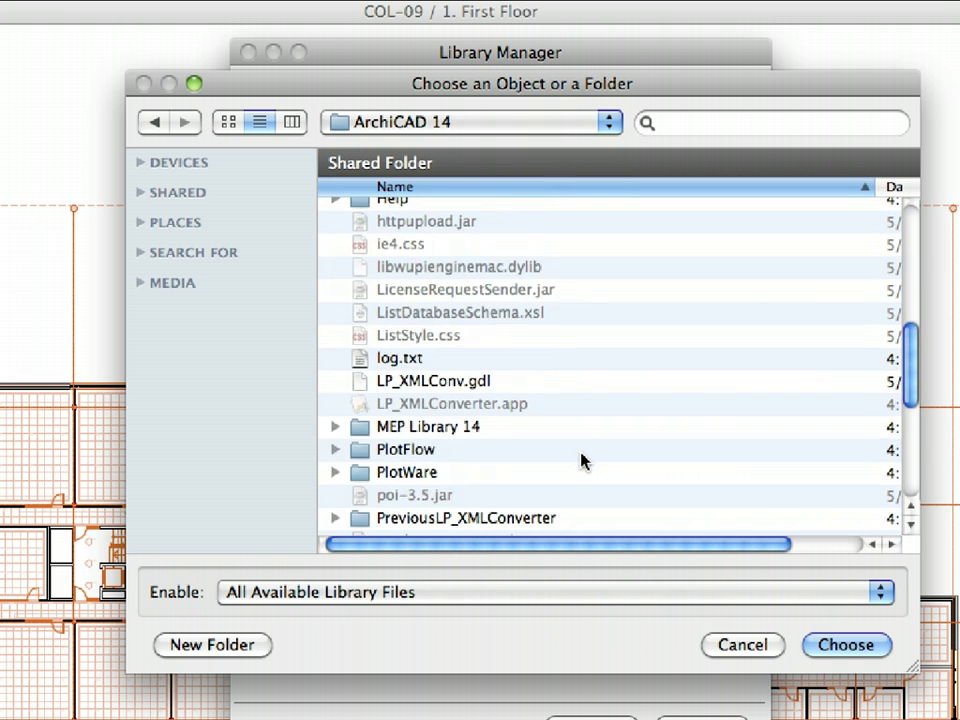
{"action": "left_click", "coordinate": [497, 263]}
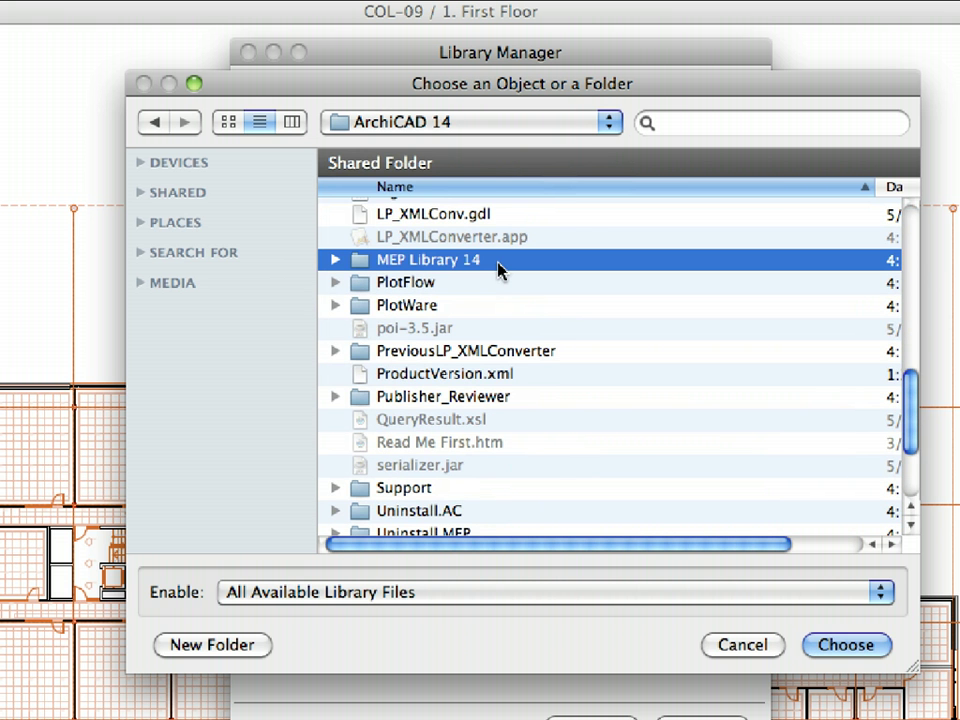
{"action": "left_click", "coordinate": [884, 650]}
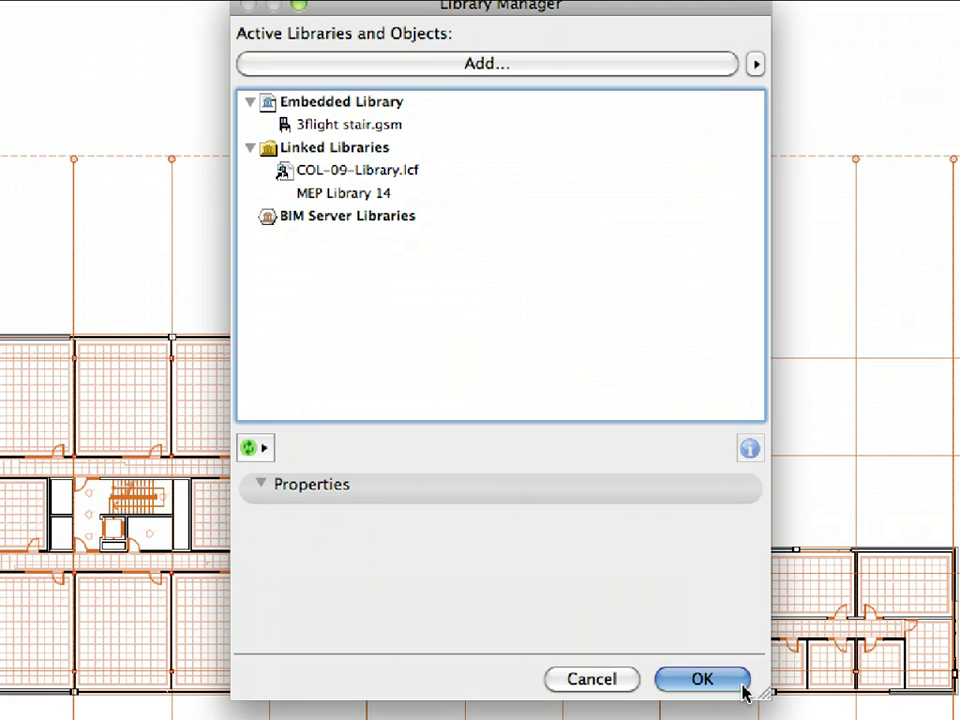
{"action": "left_click", "coordinate": [744, 684]}
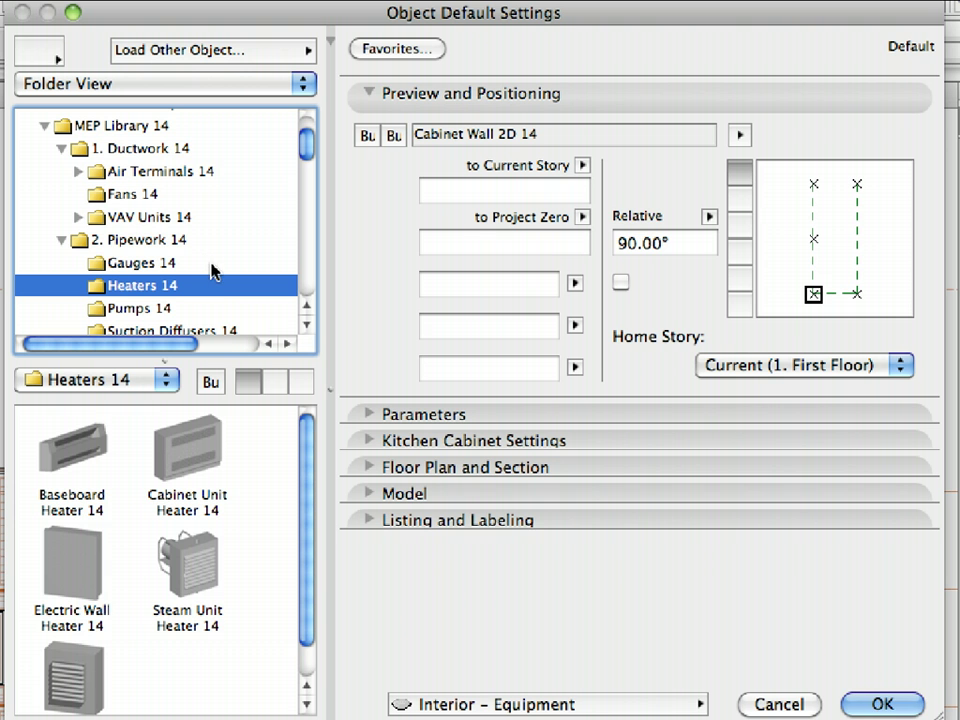
- Browse the Gauges, Pumps, Valves and Water Softeners folders under Pipework 14 in the MEP library
{"action": "left_click", "coordinate": [180, 265]}
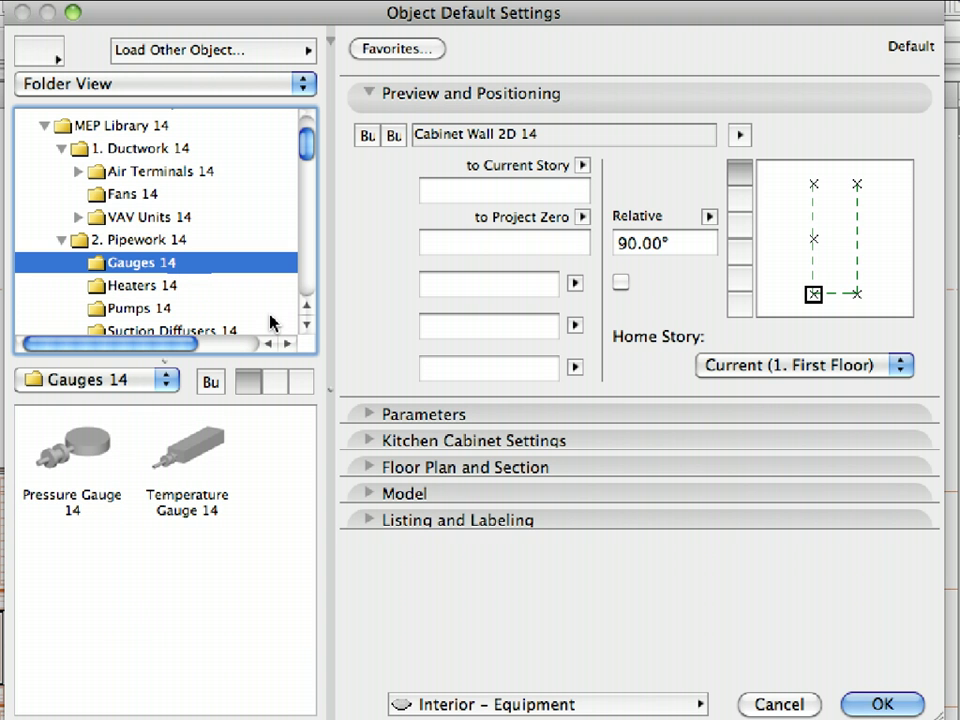
{"action": "left_click", "coordinate": [147, 309]}
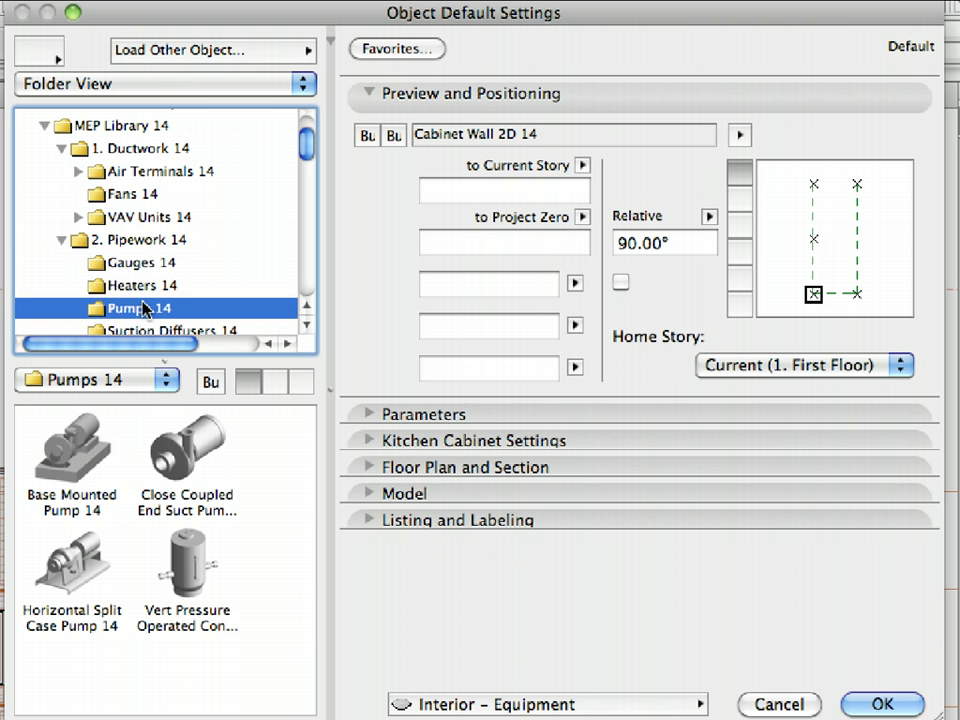
{"action": "scroll", "coordinate": [160, 313], "scroll_direction": "down", "scroll_amount": 2}
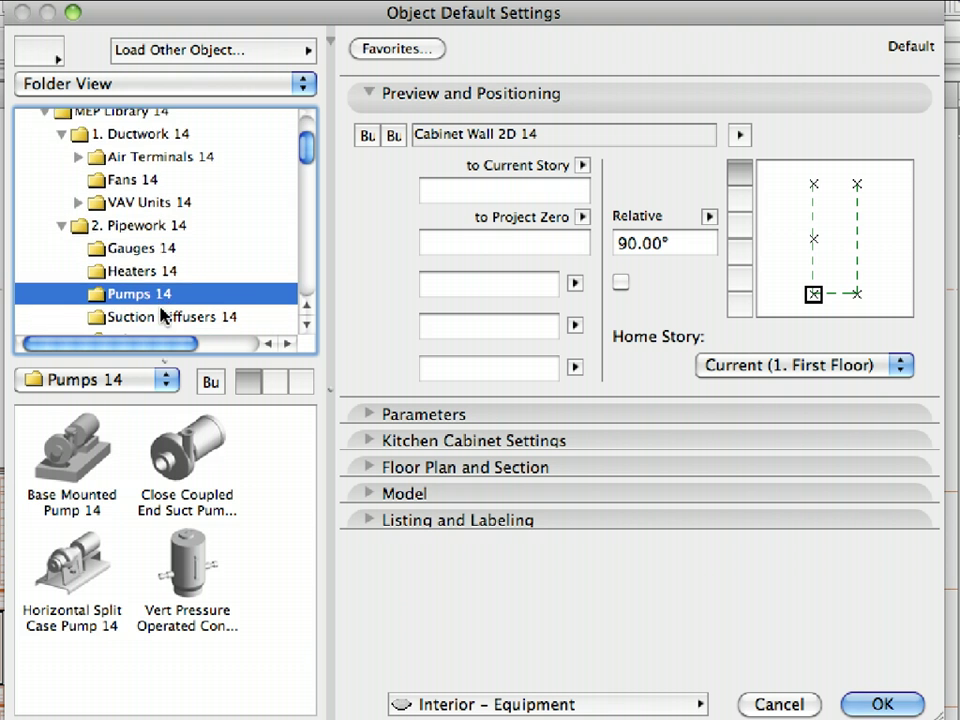
{"action": "left_click", "coordinate": [156, 311]}
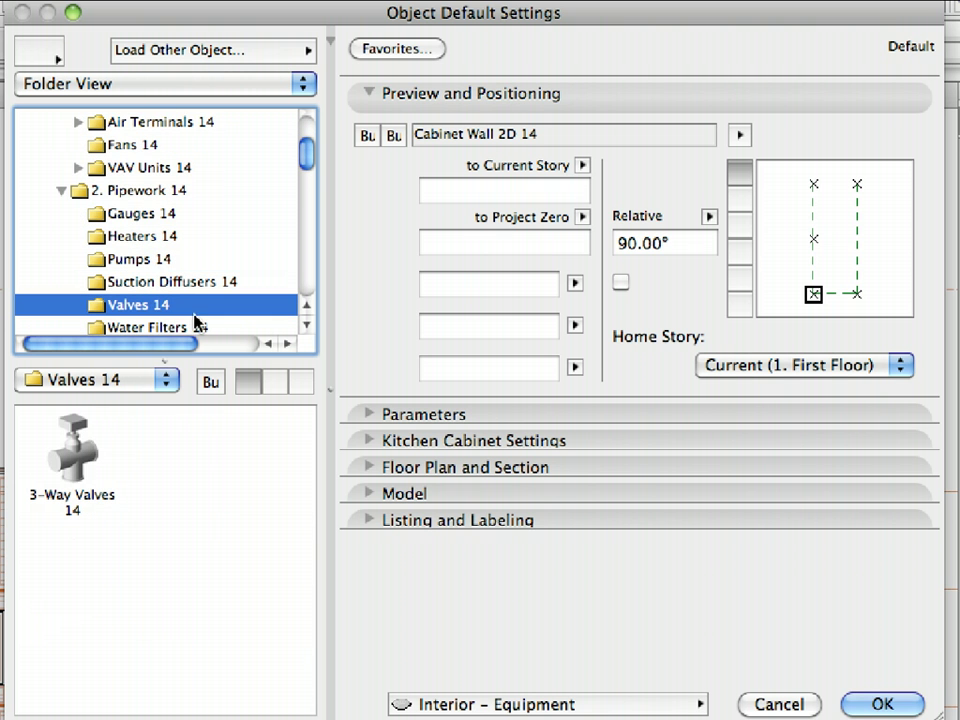
{"action": "scroll", "coordinate": [210, 321], "scroll_direction": "down", "scroll_amount": 1}
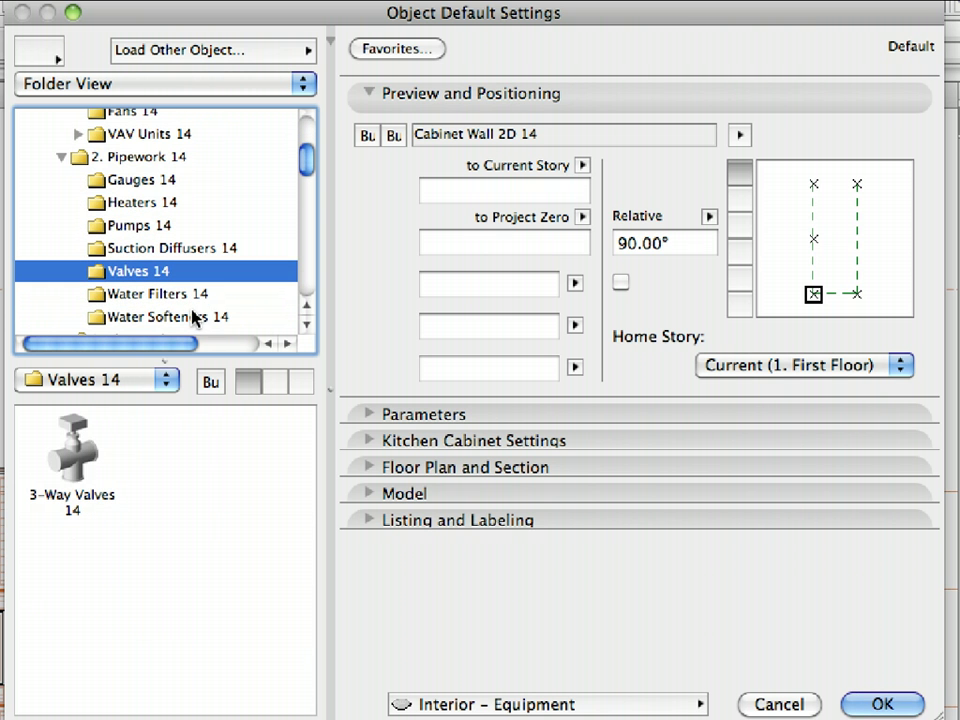
{"action": "left_click", "coordinate": [193, 317]}
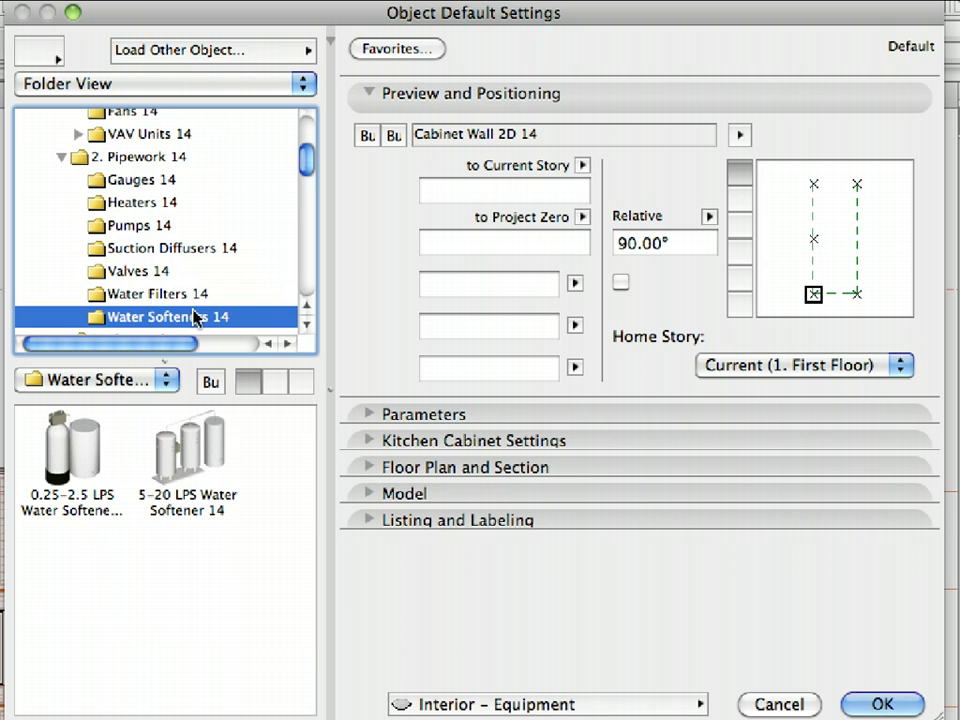
- Expand the Electrical 14 folder of the MEP library and view the Switchboards 14 objects
{"action": "scroll", "coordinate": [197, 318], "scroll_direction": "down", "scroll_amount": 1}
{"action": "scroll", "coordinate": [195, 315], "scroll_direction": "down", "scroll_amount": 4}
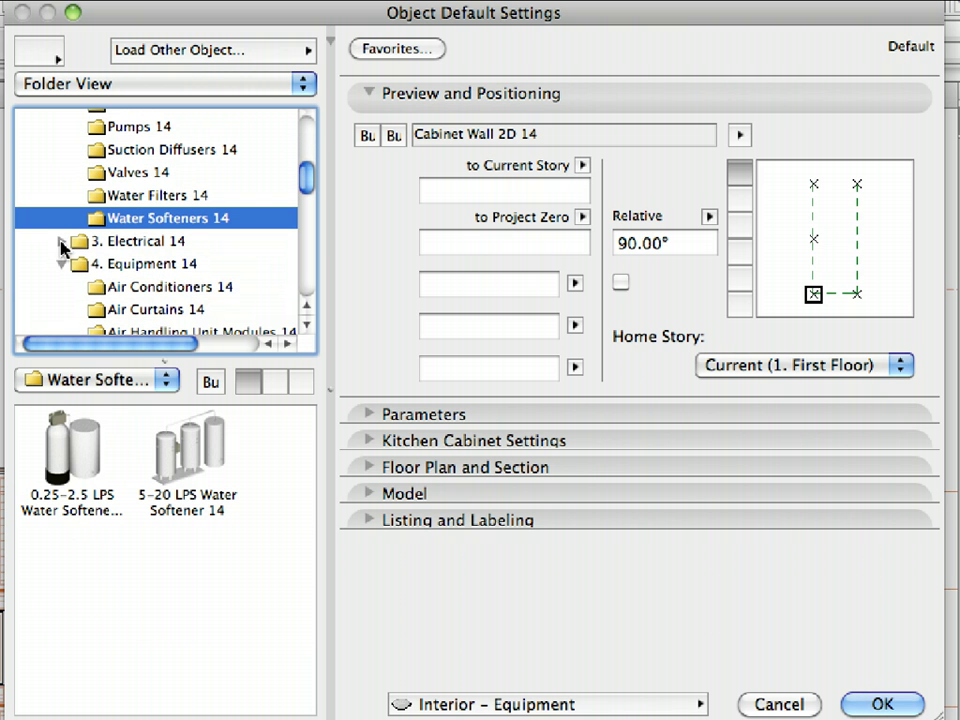
{"action": "left_click", "coordinate": [62, 243]}
{"action": "scroll", "coordinate": [167, 304], "scroll_direction": "down", "scroll_amount": 4}
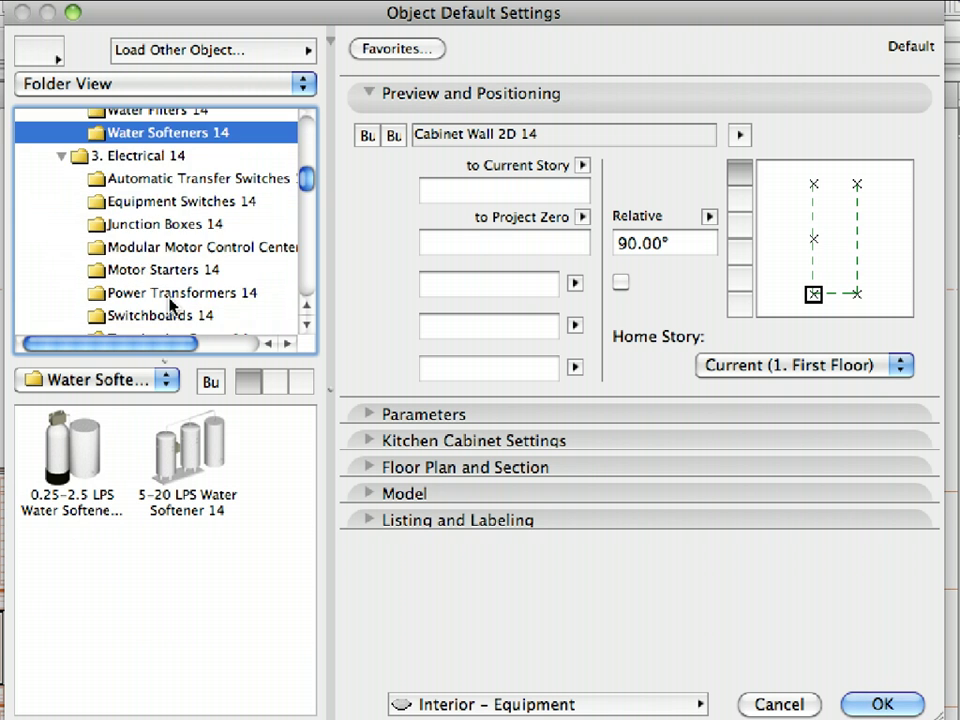
{"action": "left_click", "coordinate": [182, 315]}
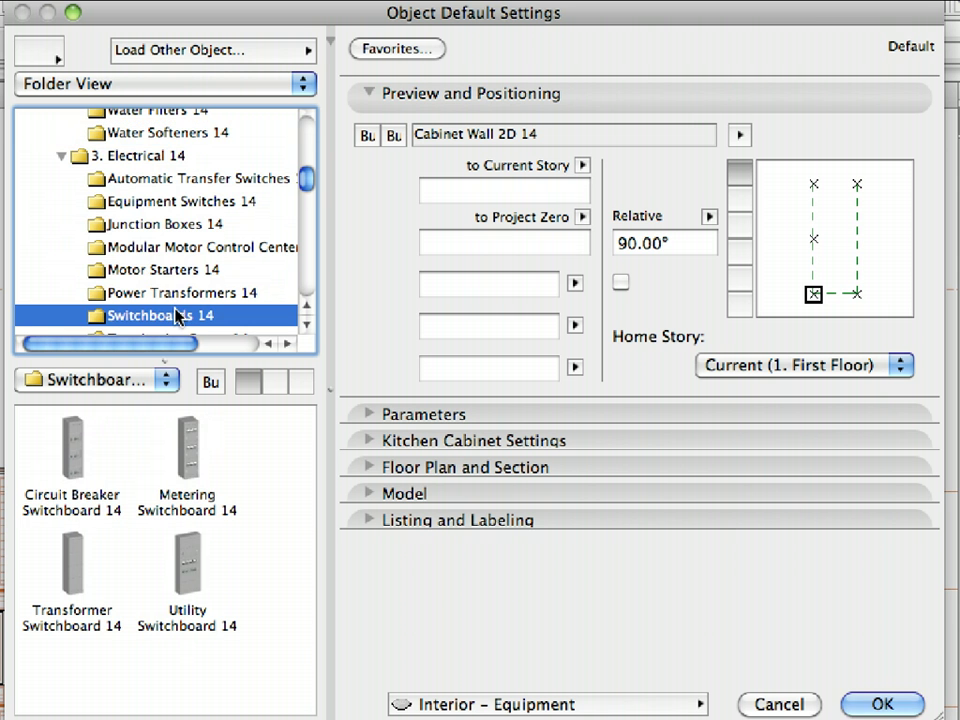
- View the Air Curtains 14 objects in the Equipment 14 folder of the MEP library
{"action": "scroll", "coordinate": [200, 315], "scroll_direction": "down", "scroll_amount": 4}
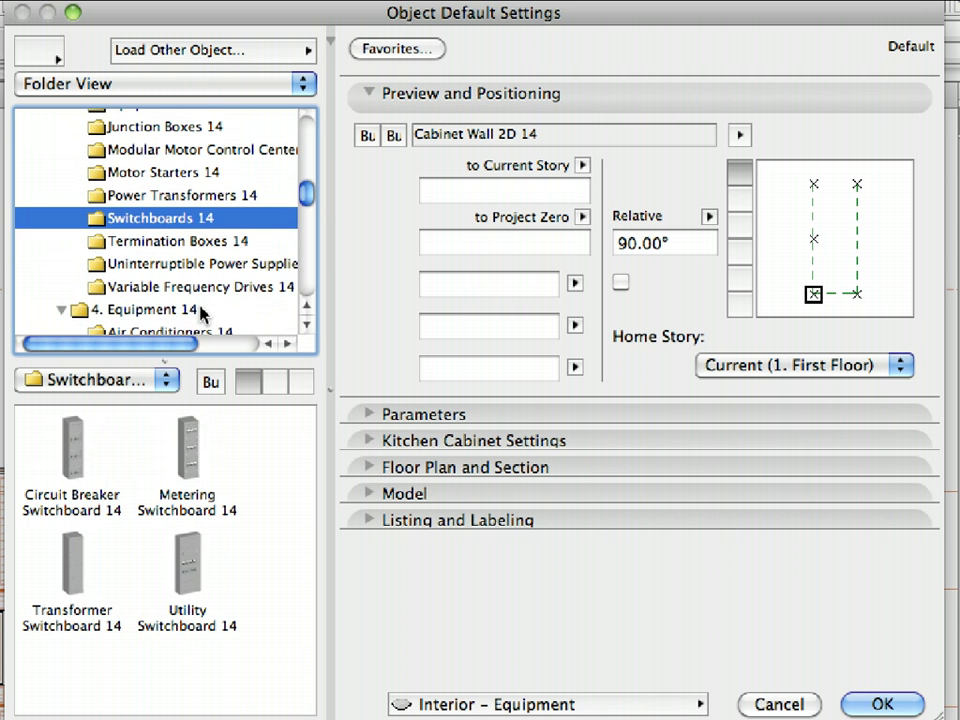
{"action": "scroll", "coordinate": [200, 312], "scroll_direction": "down", "scroll_amount": 2}
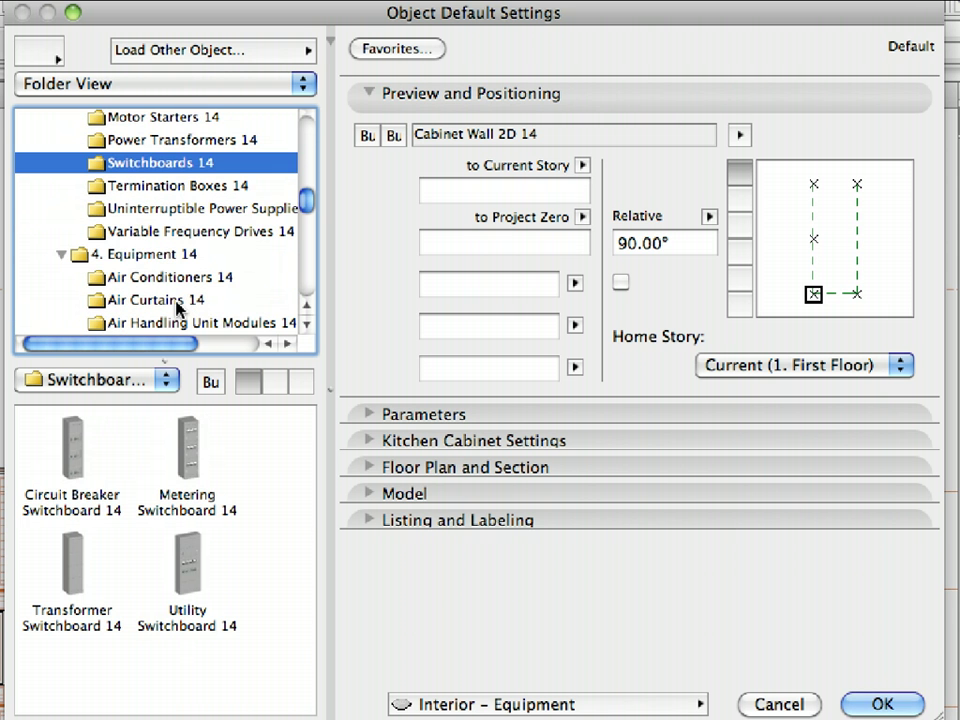
{"action": "left_click", "coordinate": [180, 303]}
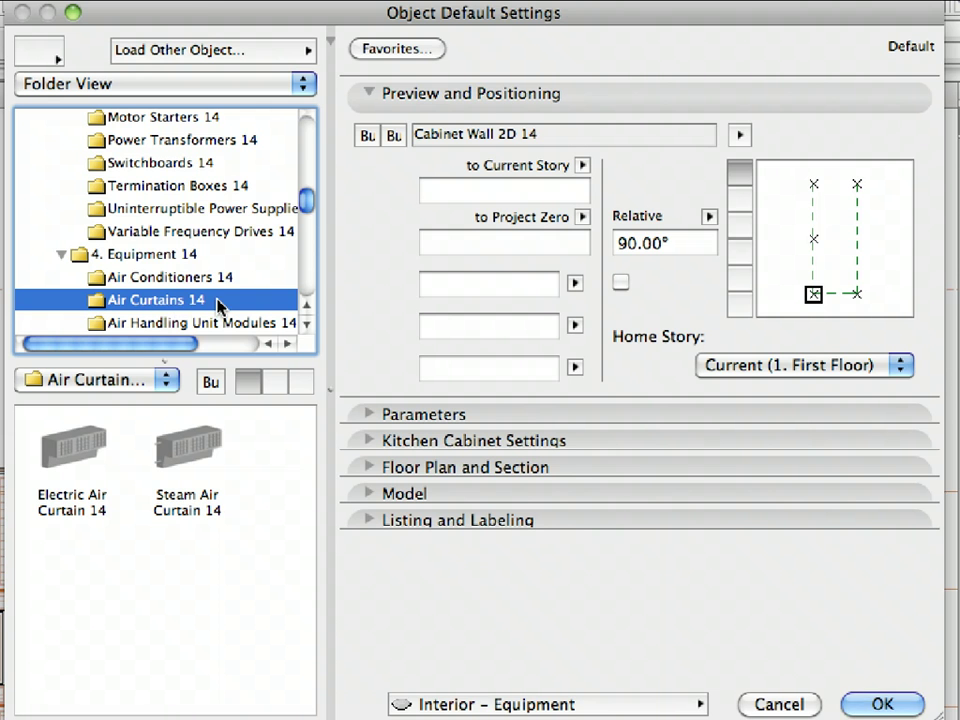
{"action": "scroll", "coordinate": [220, 305], "scroll_direction": "down", "scroll_amount": 3}
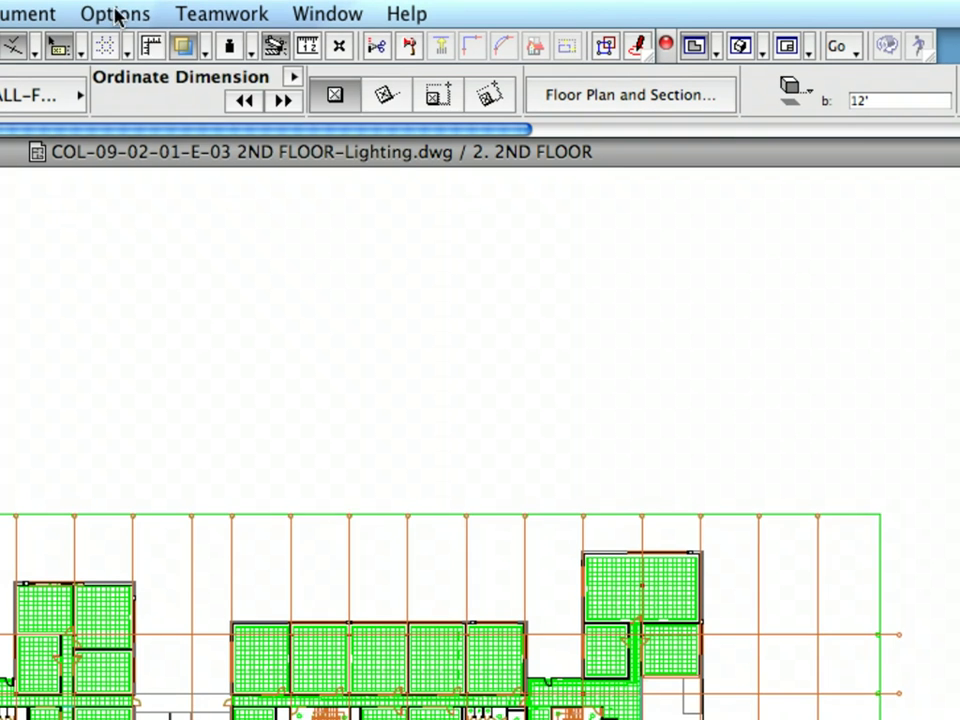
- Apply the schemes of the stored MEP Profile 14 to the work environment
{"action": "left_click", "coordinate": [340, 8]}
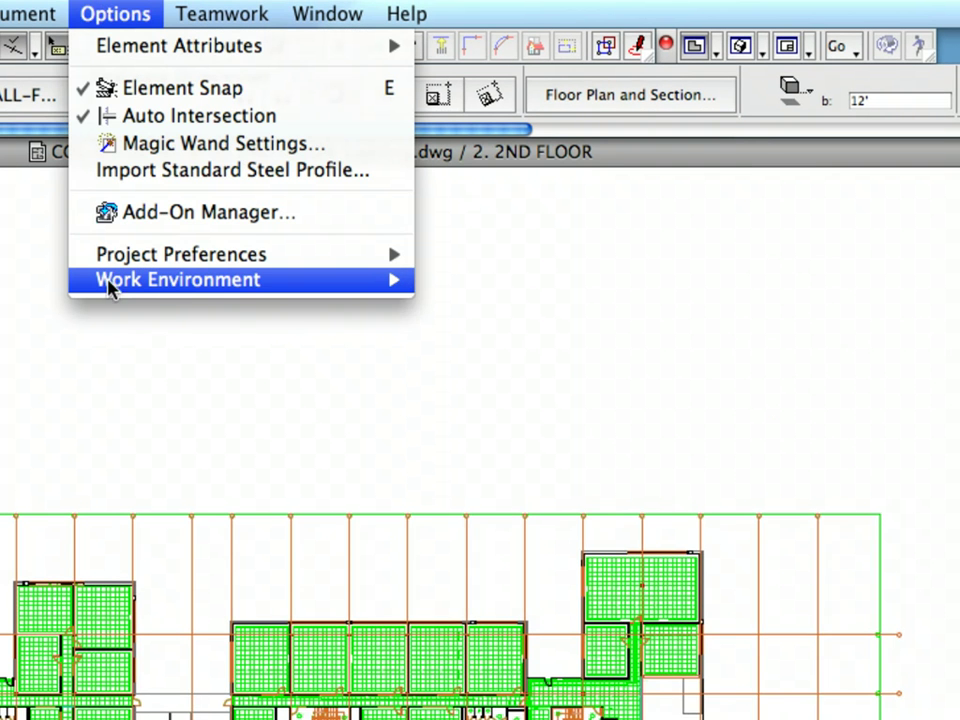
{"action": "mouse_move", "coordinate": [168, 283]}
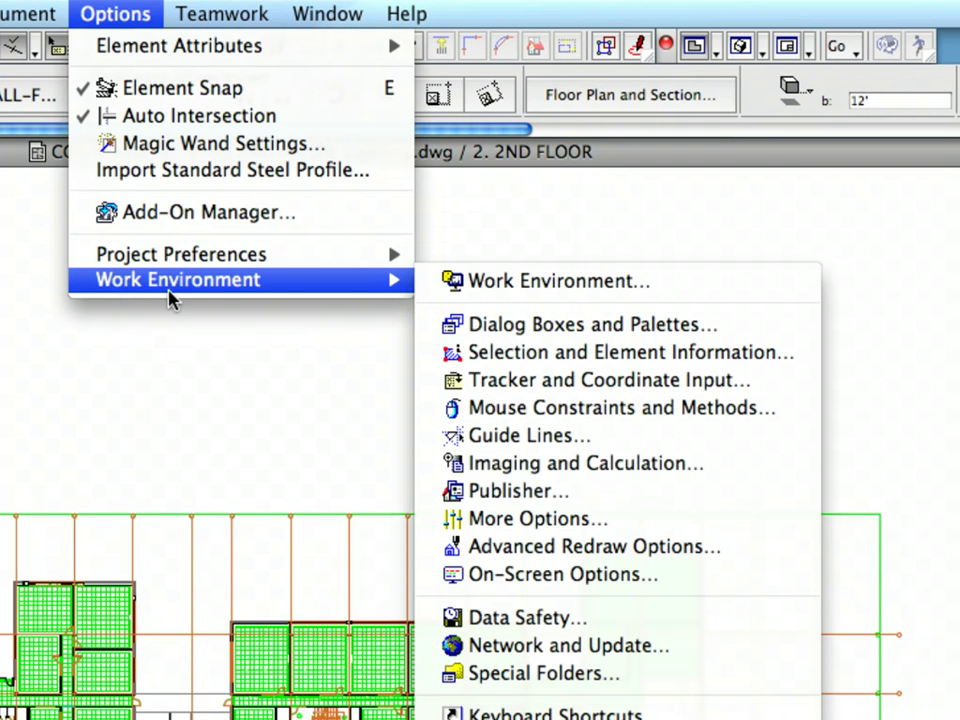
{"action": "left_click", "coordinate": [666, 285]}
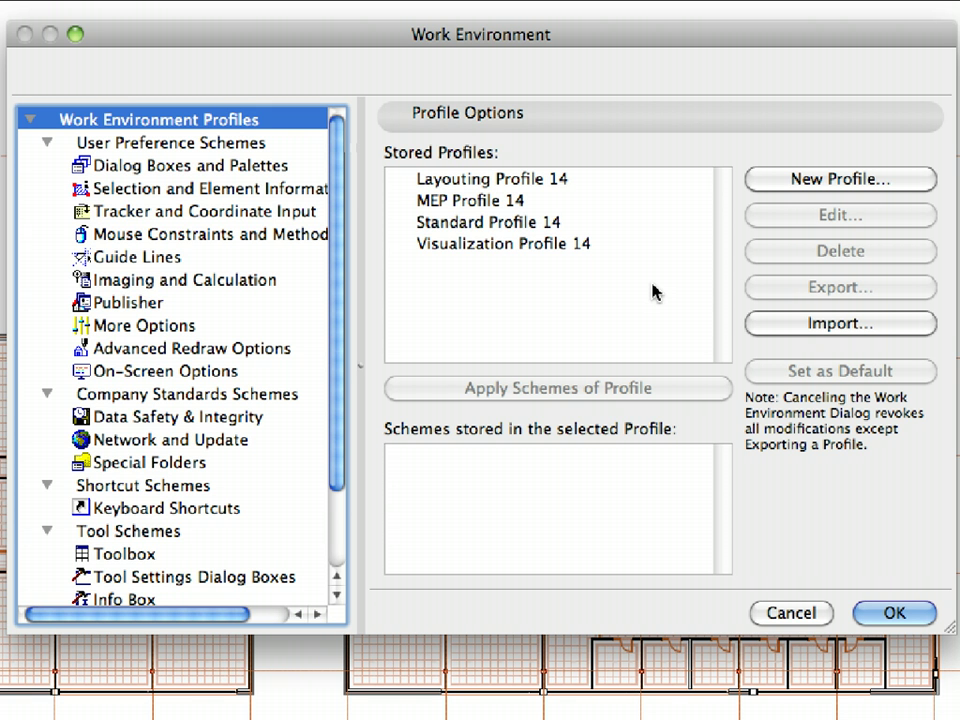
{"action": "left_click", "coordinate": [538, 201]}
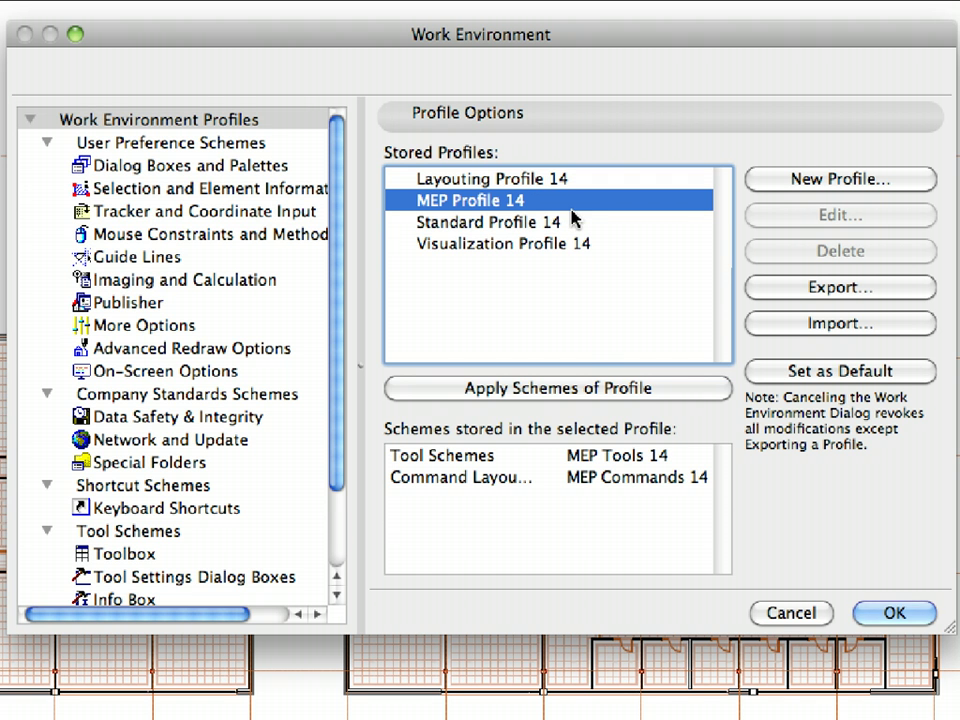
{"action": "left_click", "coordinate": [700, 394]}
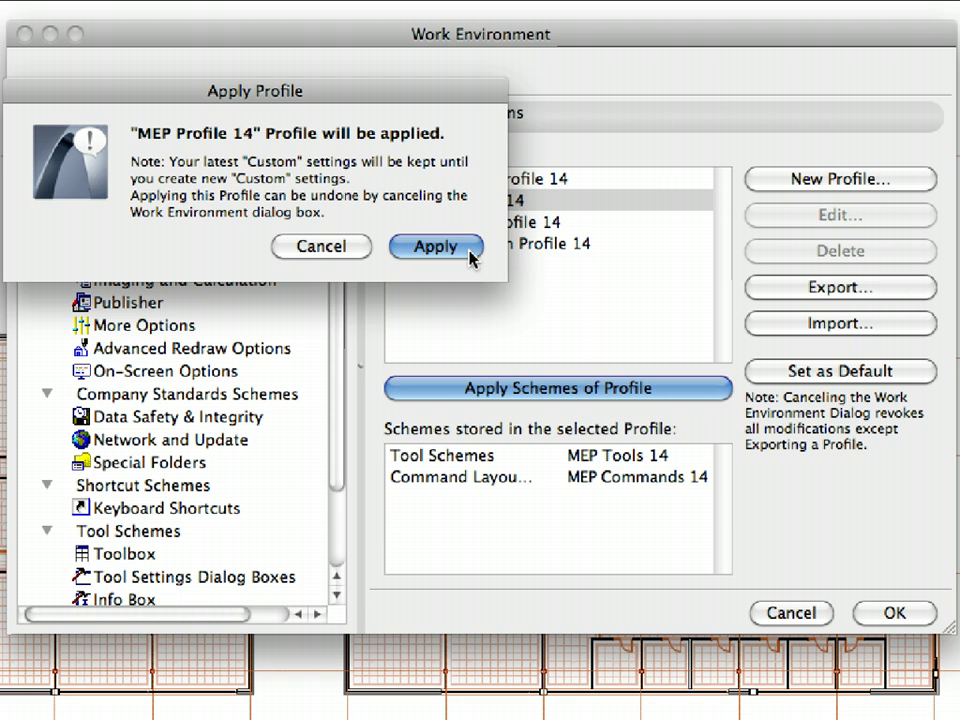
{"action": "left_click", "coordinate": [436, 246]}
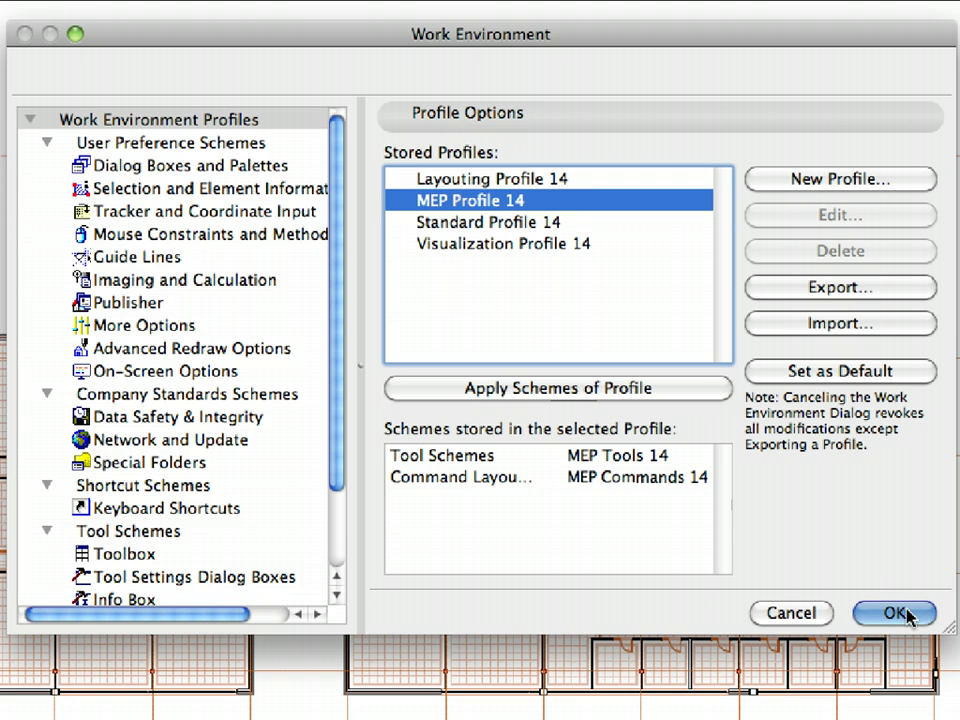
{"action": "left_click", "coordinate": [908, 614]}
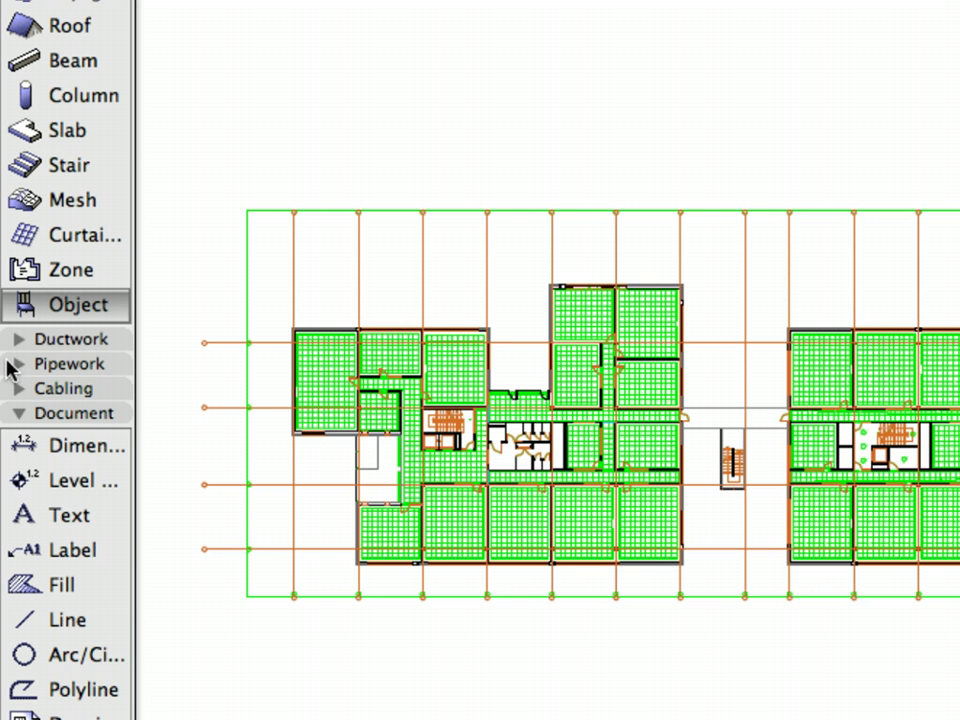
- Examine the tools available in the Ductwork, Pipework and Cabling groups of the toolbox
{"action": "left_click", "coordinate": [20, 340]}
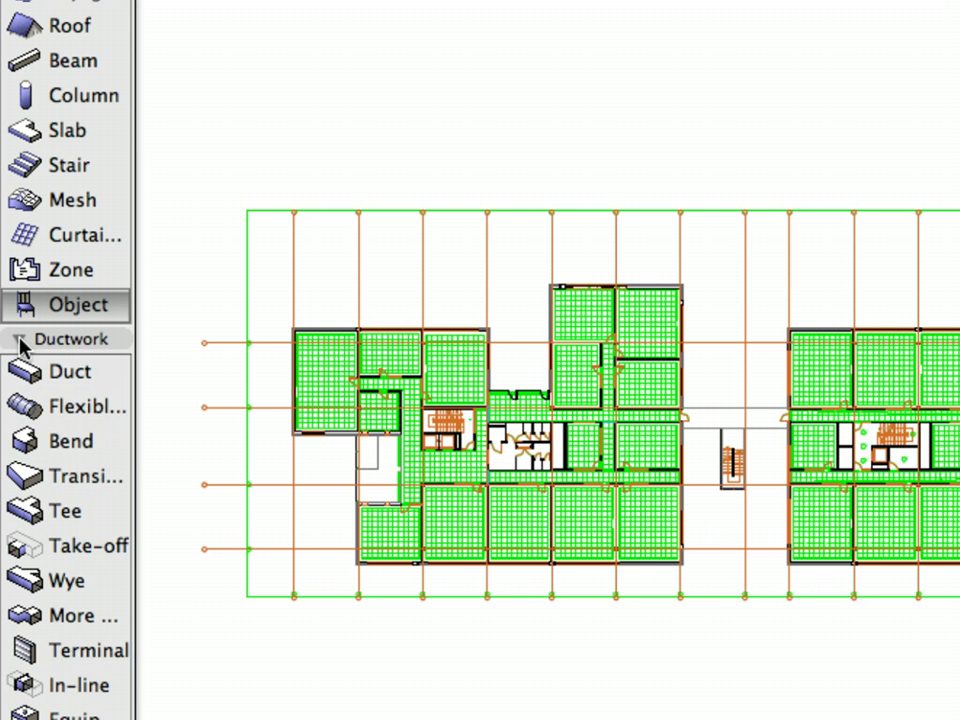
{"action": "left_click", "coordinate": [20, 341]}
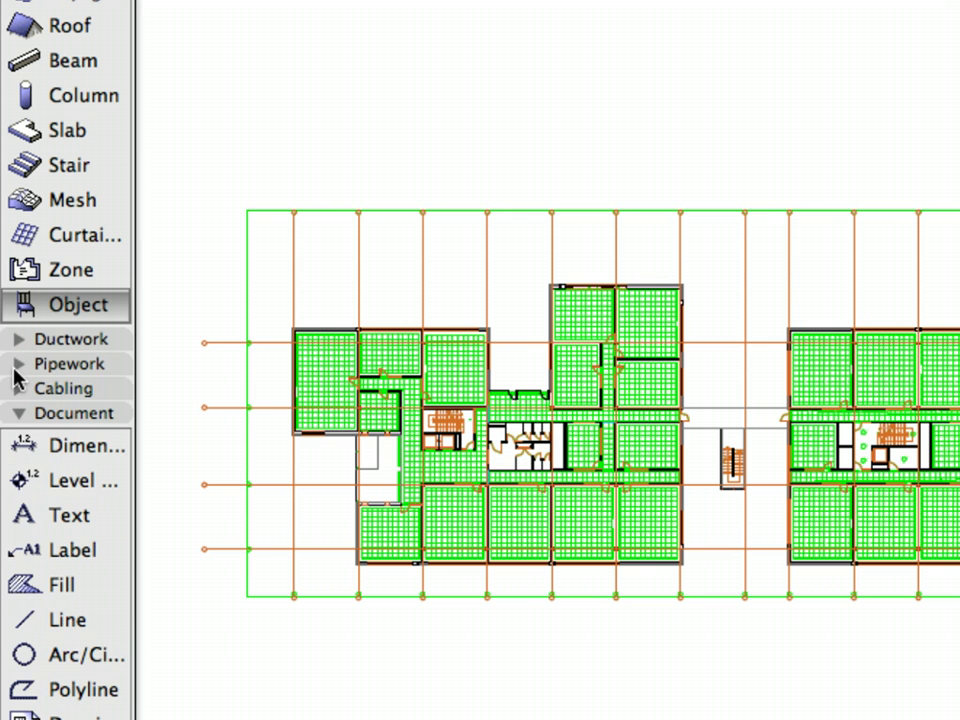
{"action": "left_click", "coordinate": [19, 365]}
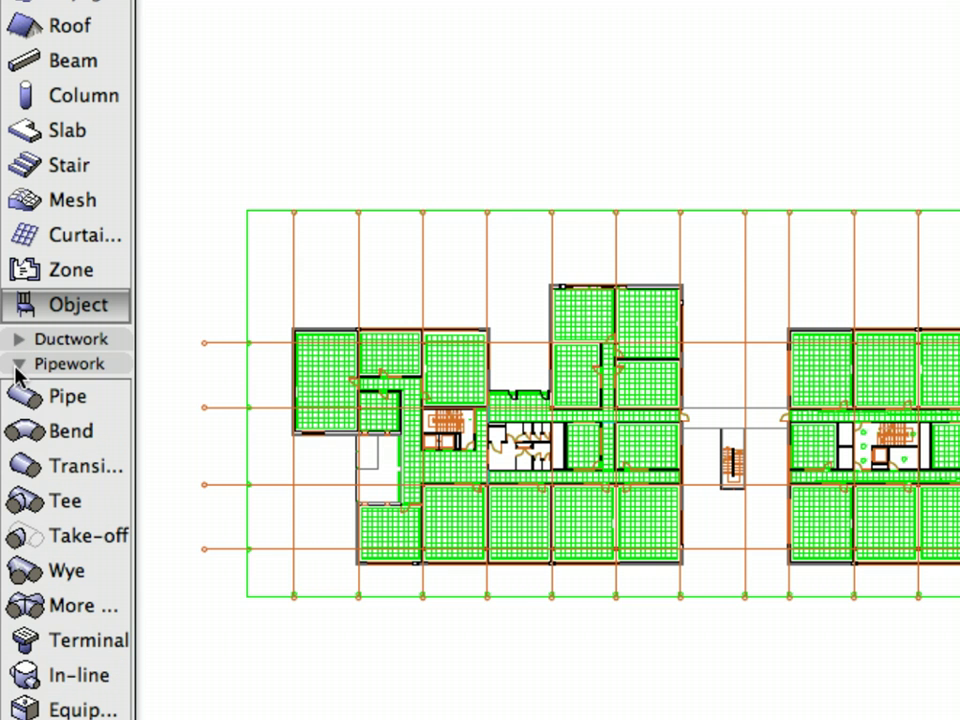
{"action": "left_click", "coordinate": [18, 370]}
{"action": "left_click", "coordinate": [18, 390]}
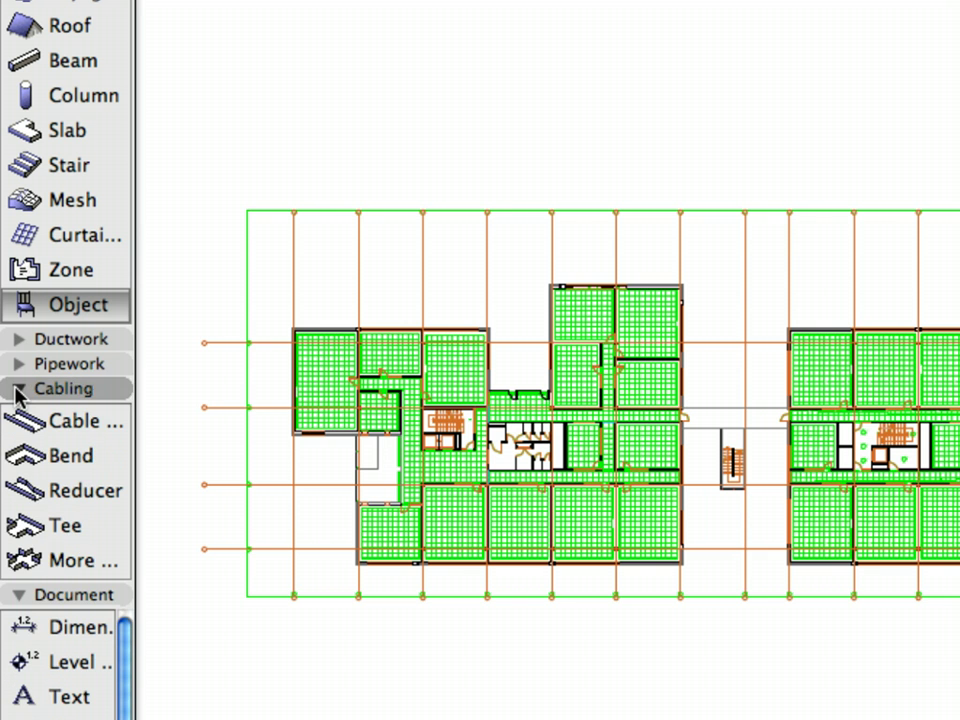
{"action": "left_click", "coordinate": [18, 390]}
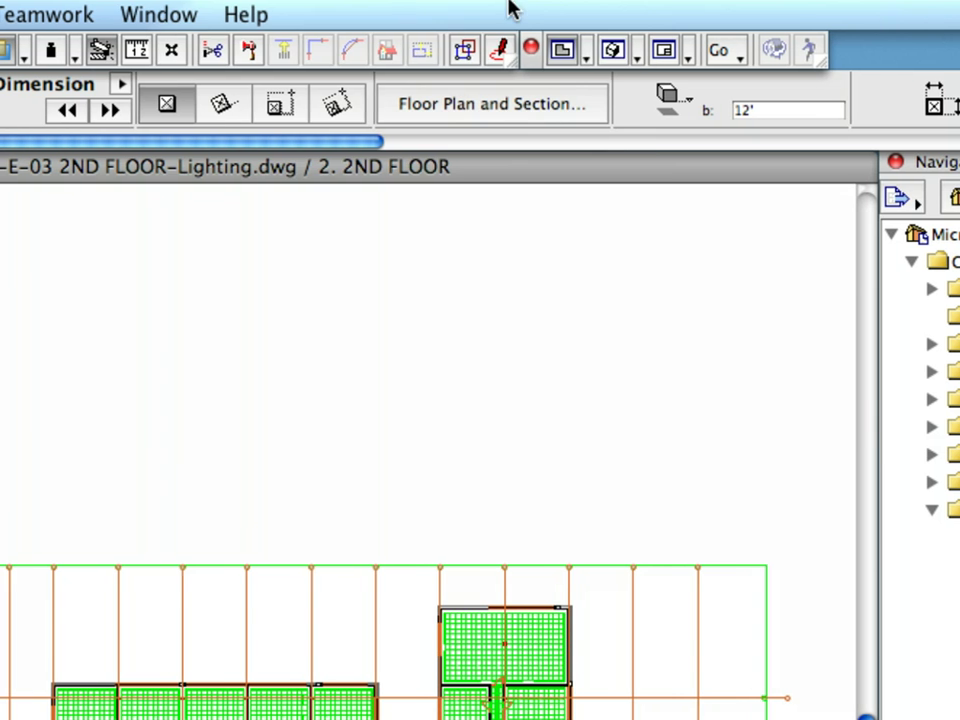
- Display the MEP Toolbar in the workspace
{"action": "left_click", "coordinate": [163, 14]}
{"action": "mouse_move", "coordinate": [152, 96]}
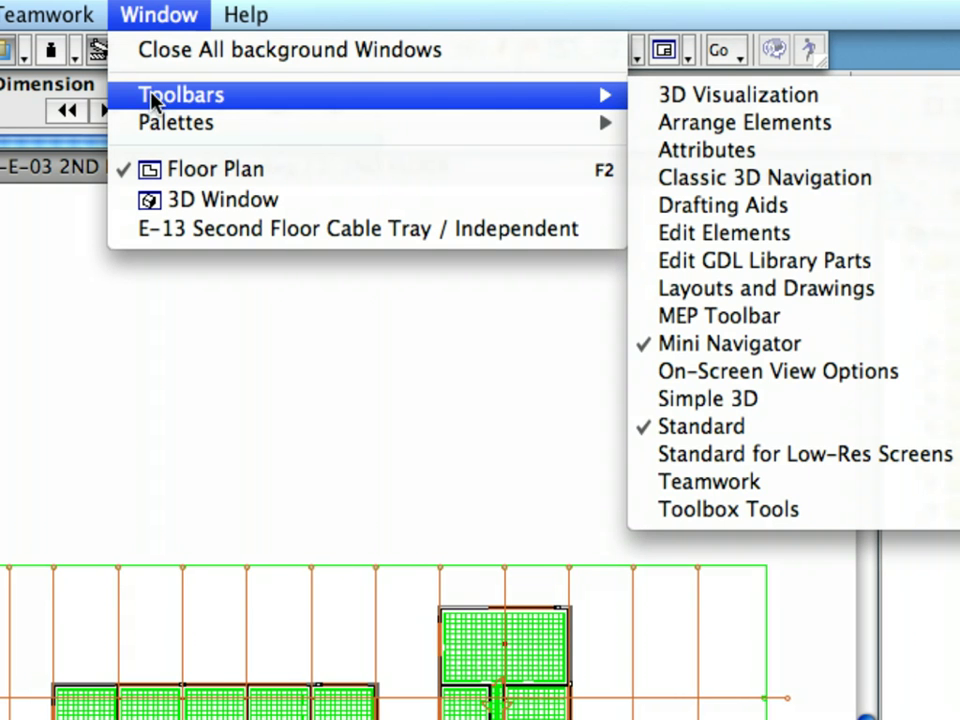
{"action": "left_click", "coordinate": [812, 316]}
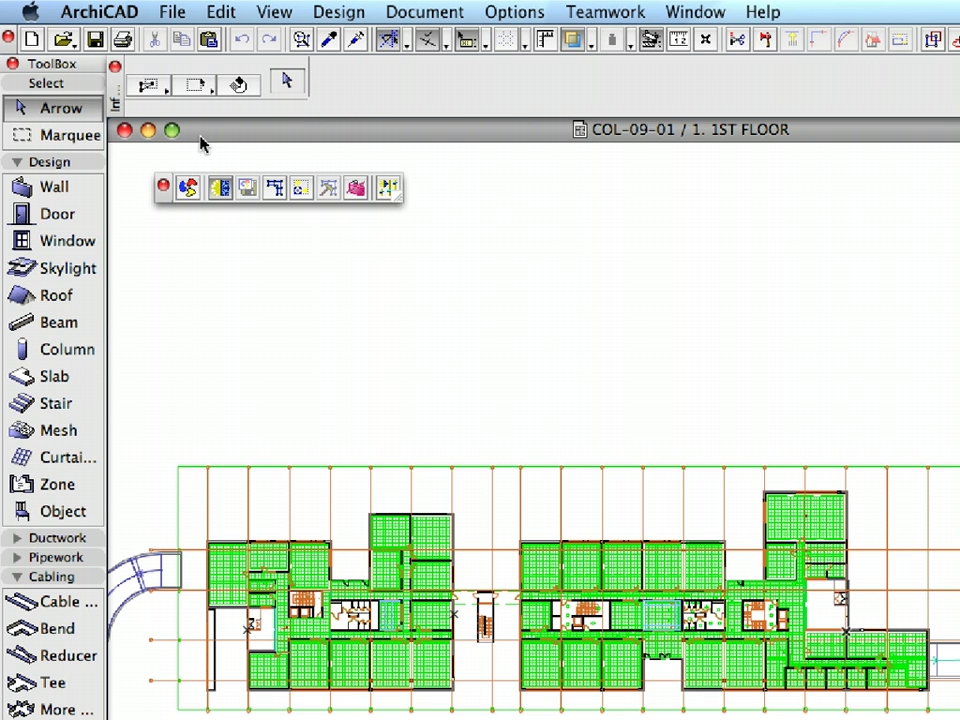
- Create a new MEP system named Cable Tray and enable it for cable tray use only, not ductwork
{"action": "left_click", "coordinate": [189, 190]}
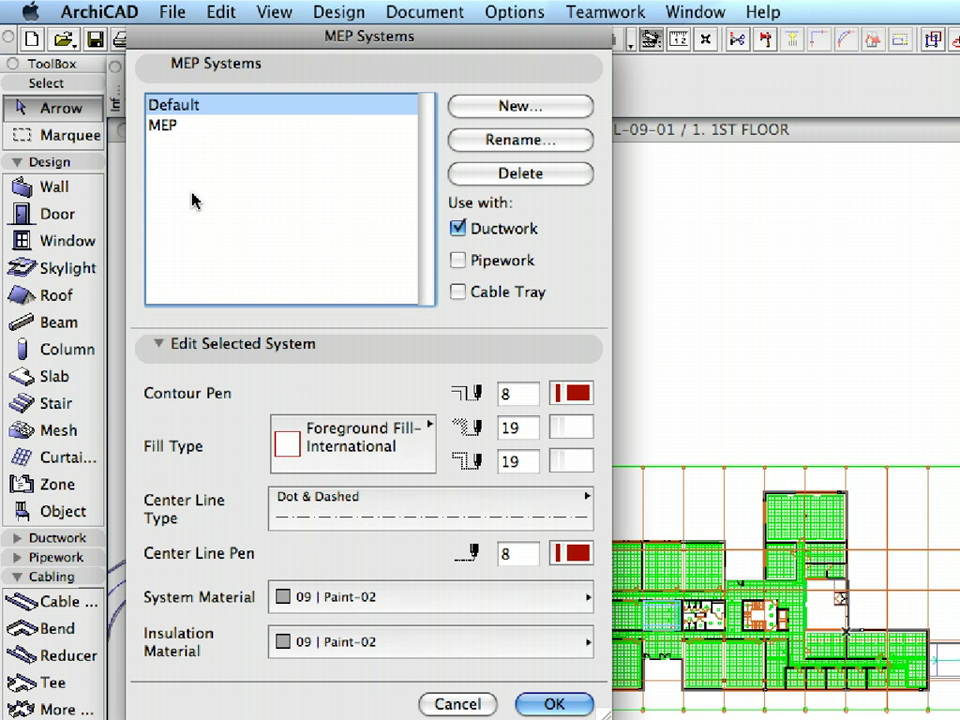
{"action": "left_click", "coordinate": [489, 113]}
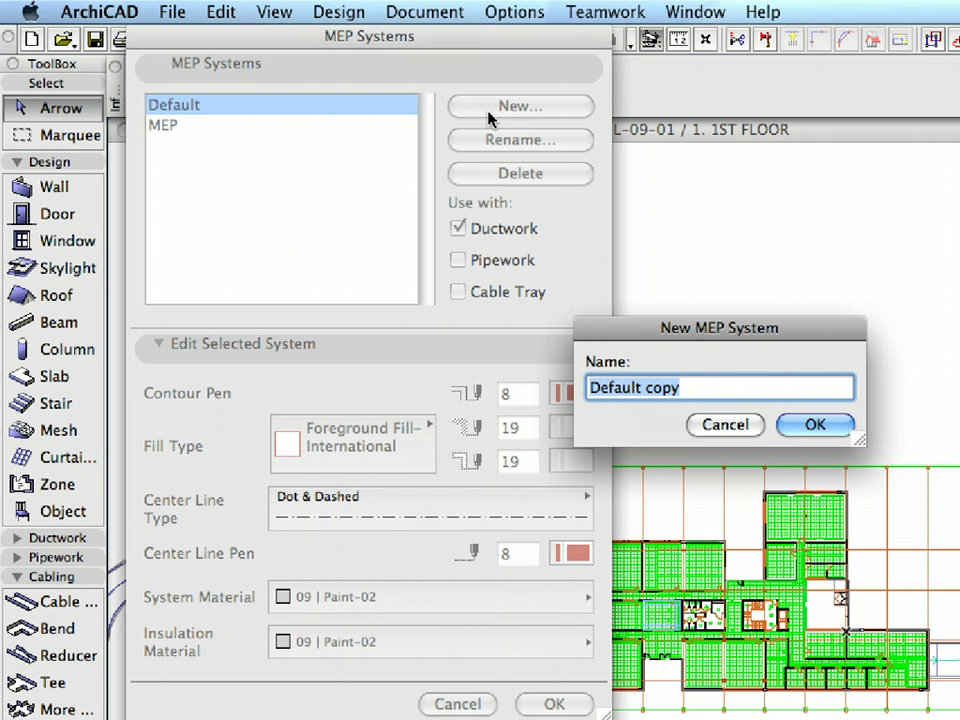
{"action": "type", "text": "Cab"}
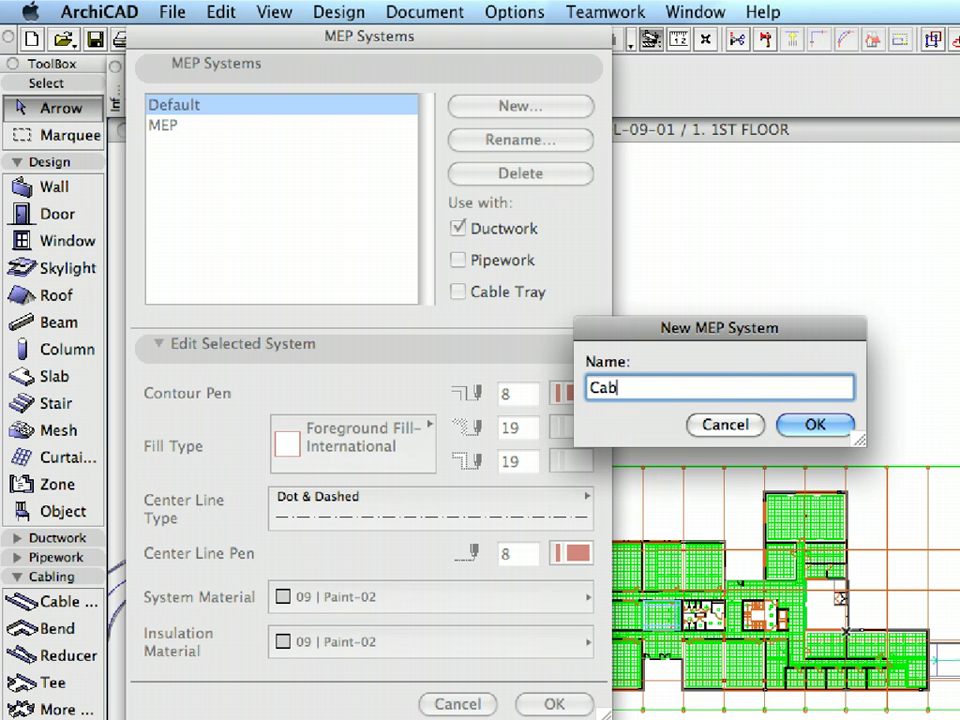
{"action": "type", "text": "le Tray"}
{"action": "key", "text": "Return"}
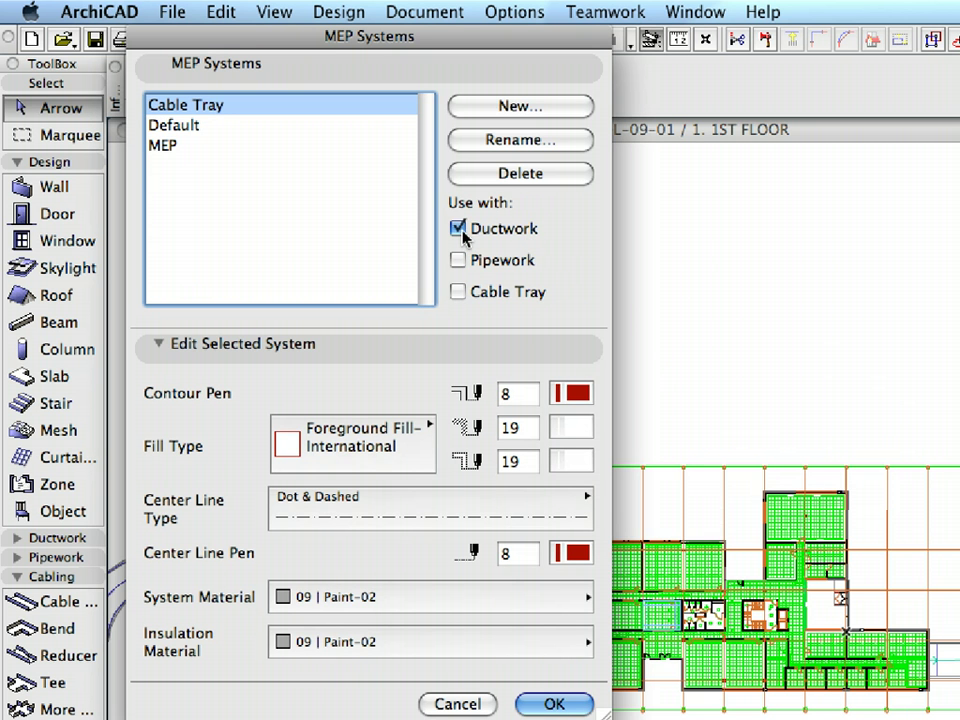
{"action": "left_click", "coordinate": [459, 292]}
{"action": "left_click", "coordinate": [459, 228]}
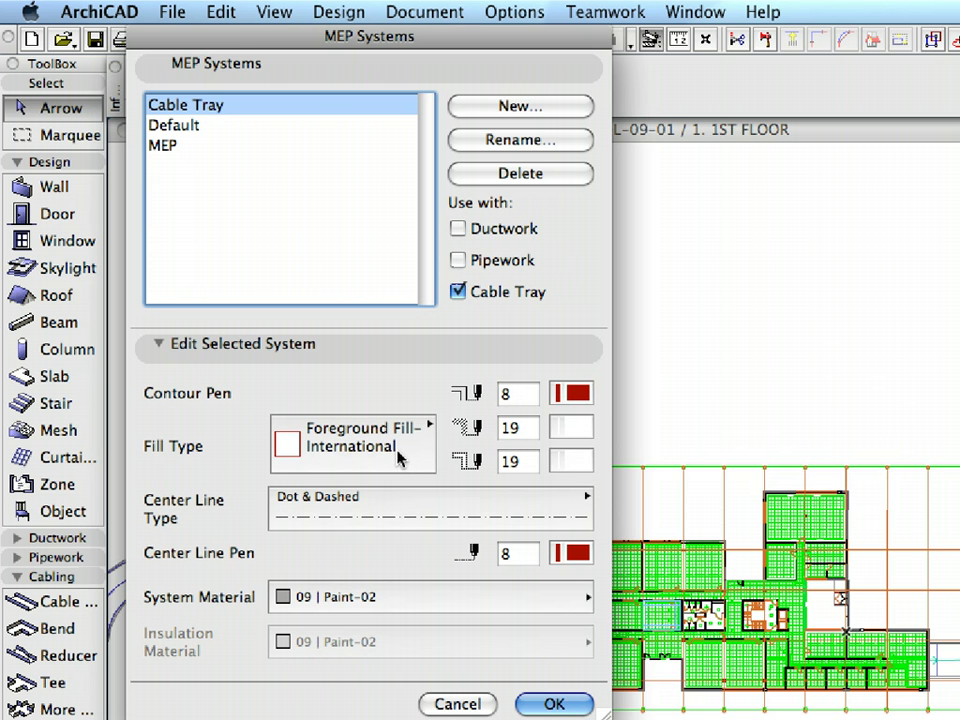
- Give the Cable Tray system a % 25 fill, contour and fill pens 46, and fill background pen -1
{"action": "left_click", "coordinate": [395, 454]}
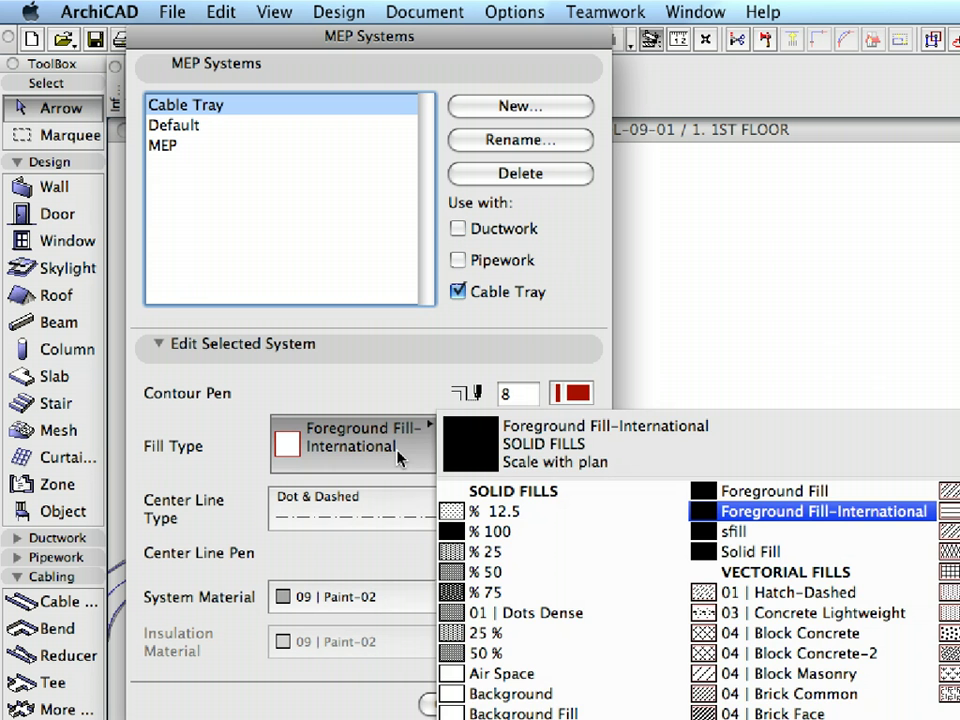
{"action": "left_click", "coordinate": [505, 557]}
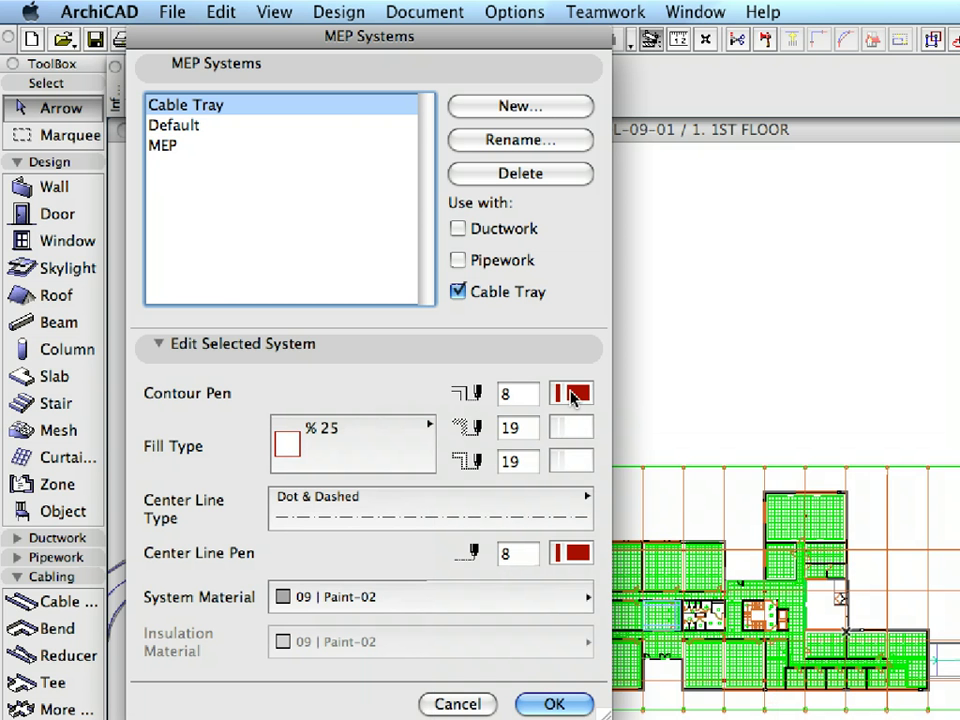
{"action": "left_click", "coordinate": [572, 396]}
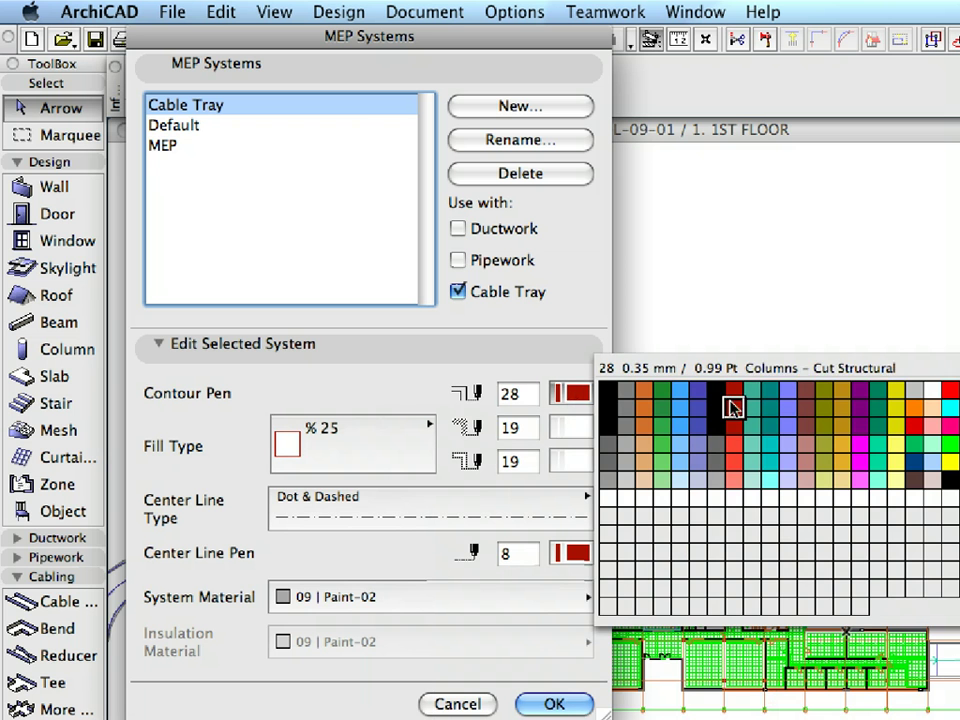
{"action": "left_click", "coordinate": [703, 427]}
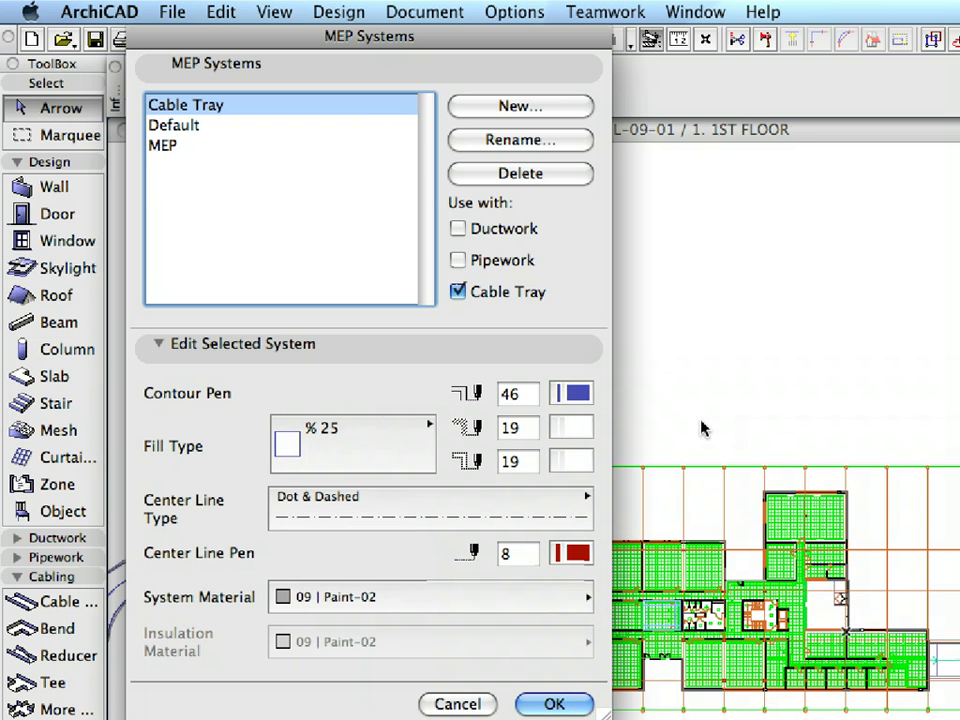
{"action": "left_click", "coordinate": [566, 428]}
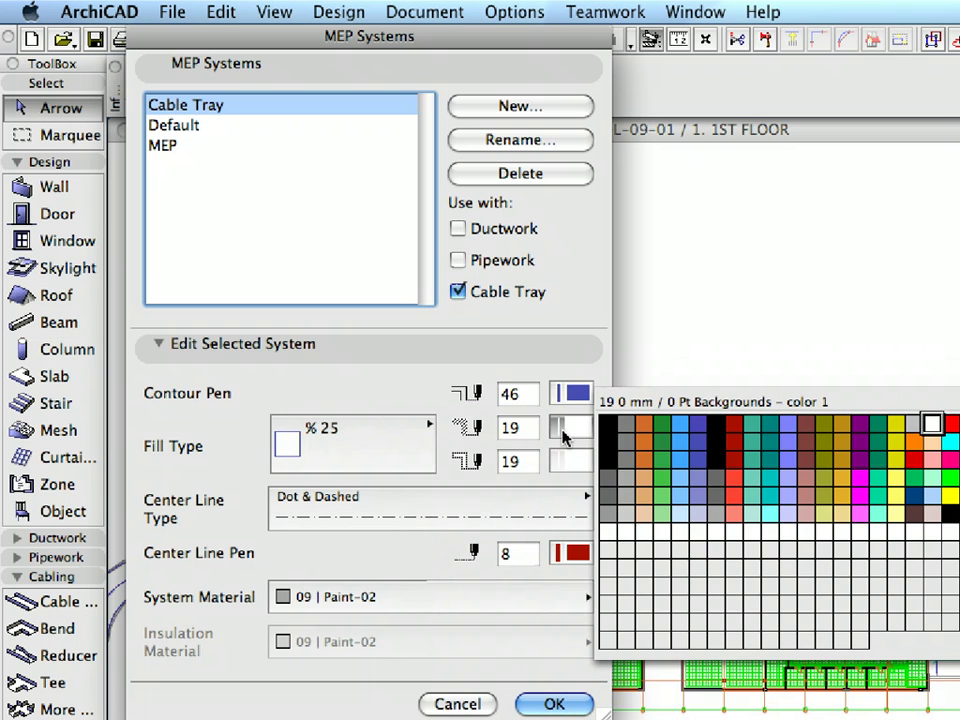
{"action": "left_click", "coordinate": [699, 462]}
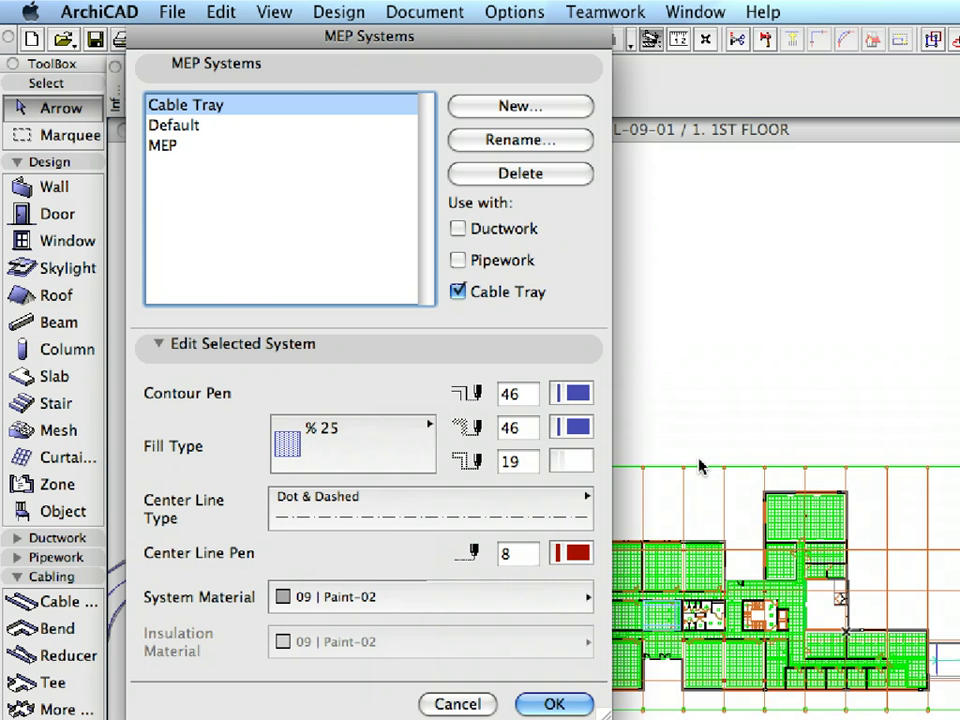
{"action": "double_click", "coordinate": [524, 462]}
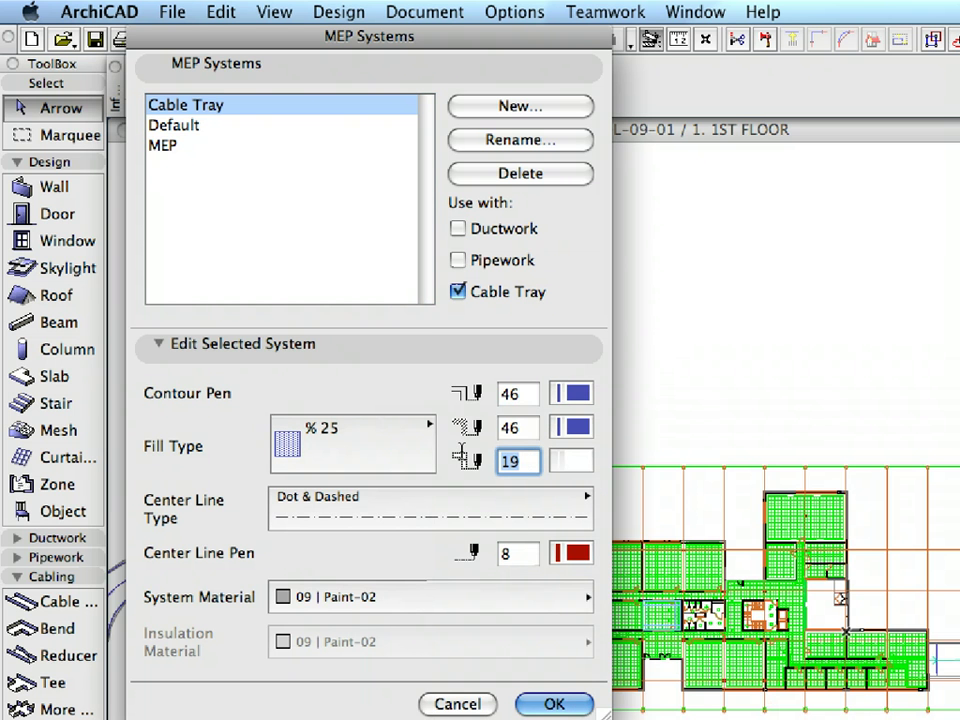
{"action": "type", "text": "-1"}
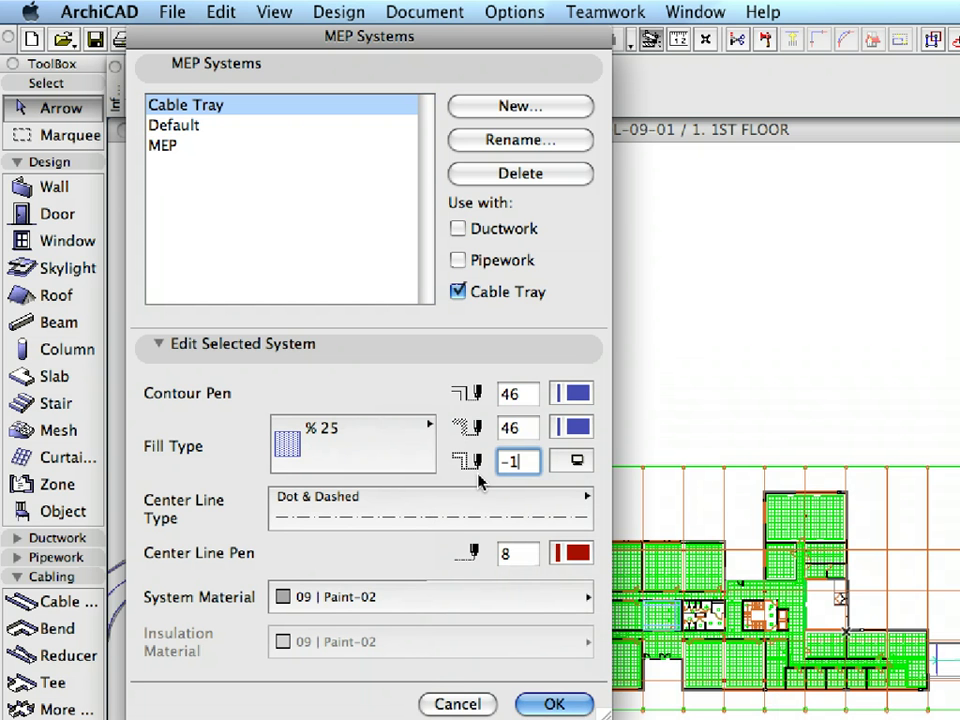
- Give the Cable Tray system a Dot & Dashed center line, center line pen 46 and system material Paint-18, and accept the MEP system settings
{"action": "left_click", "coordinate": [520, 514]}
{"action": "left_click", "coordinate": [520, 514]}
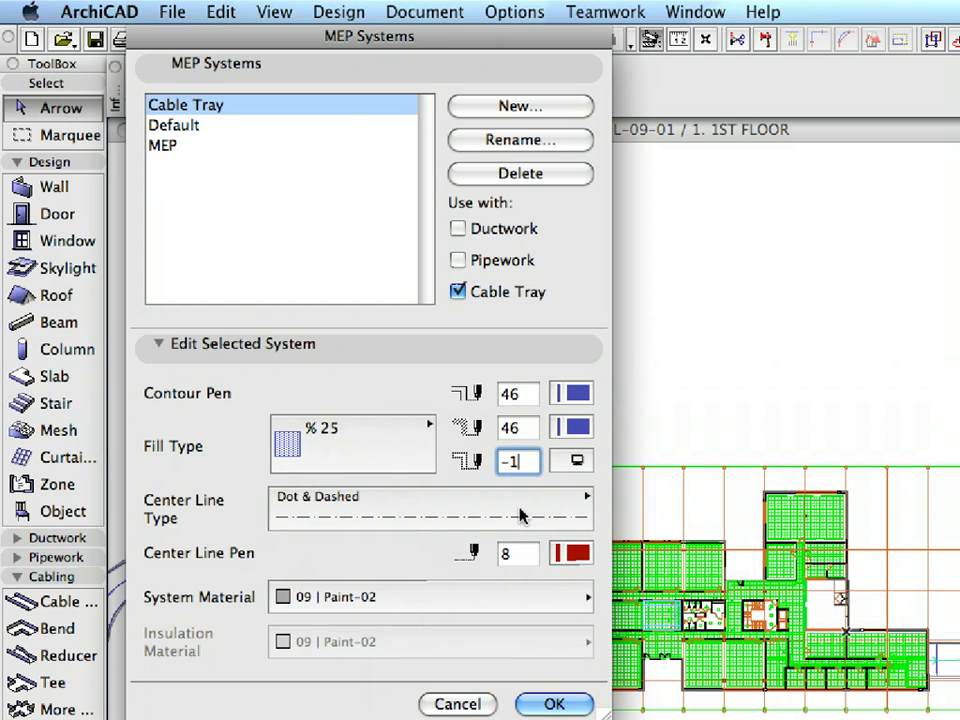
{"action": "left_click", "coordinate": [566, 554]}
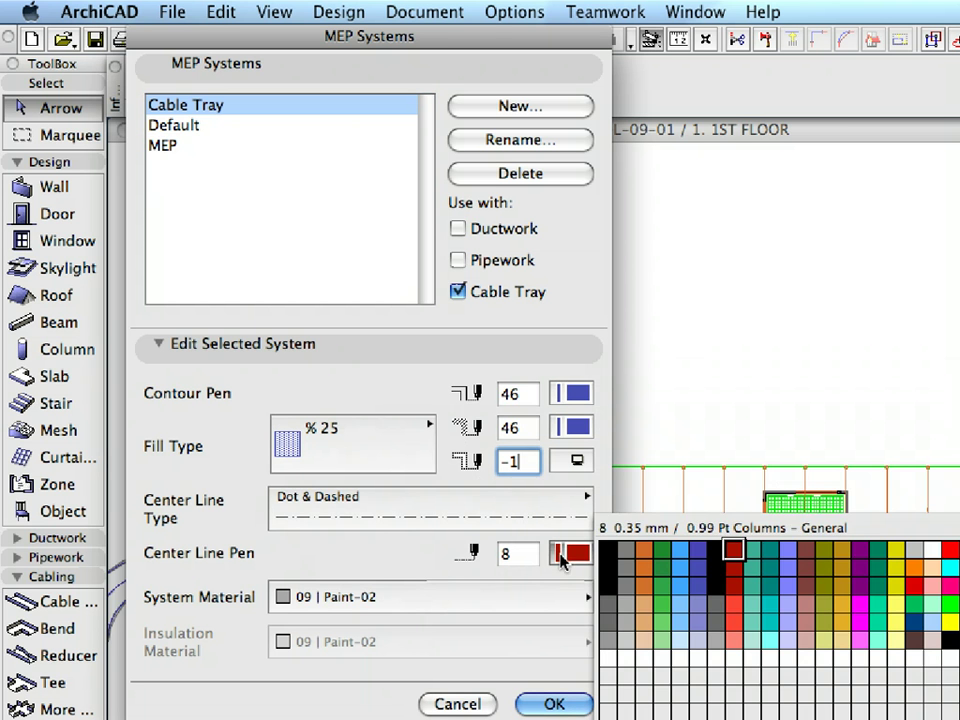
{"action": "left_click", "coordinate": [696, 582]}
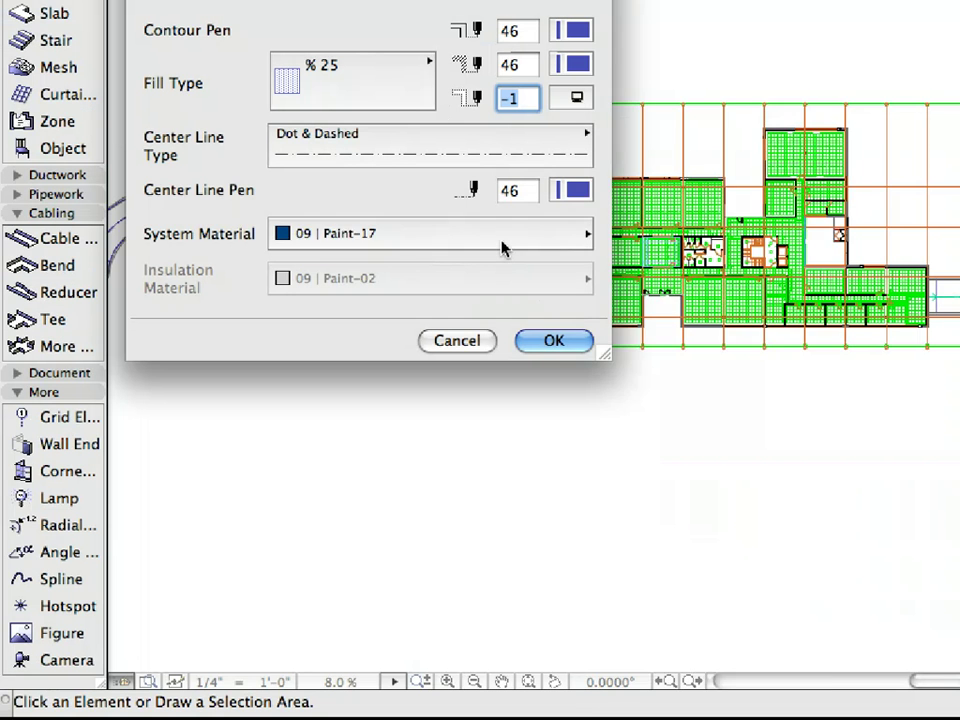
{"action": "left_click", "coordinate": [502, 248]}
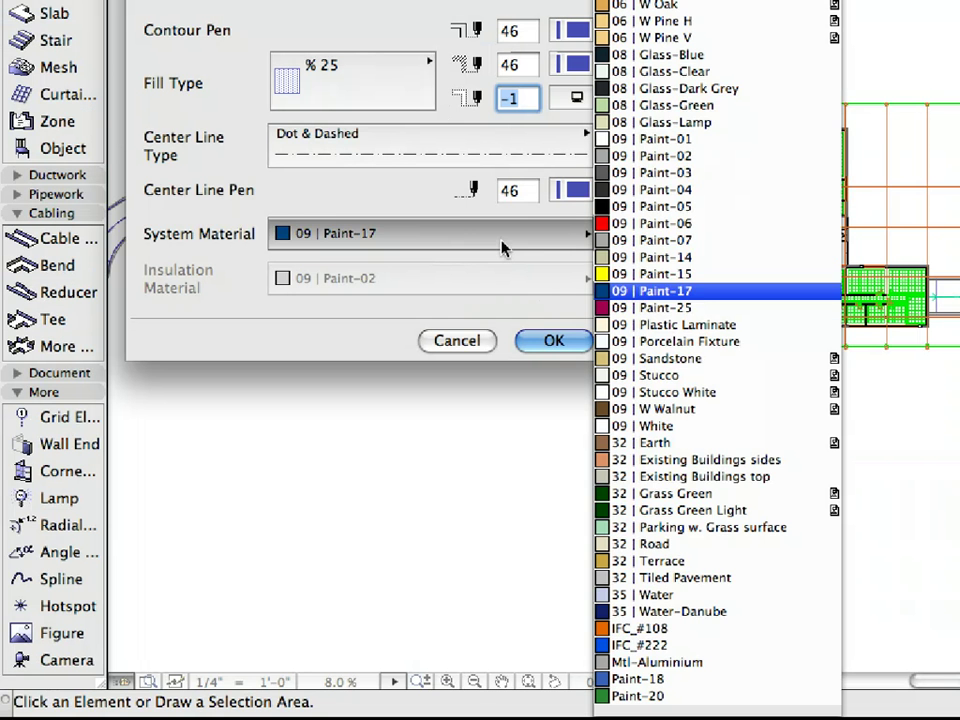
{"action": "left_click", "coordinate": [693, 681]}
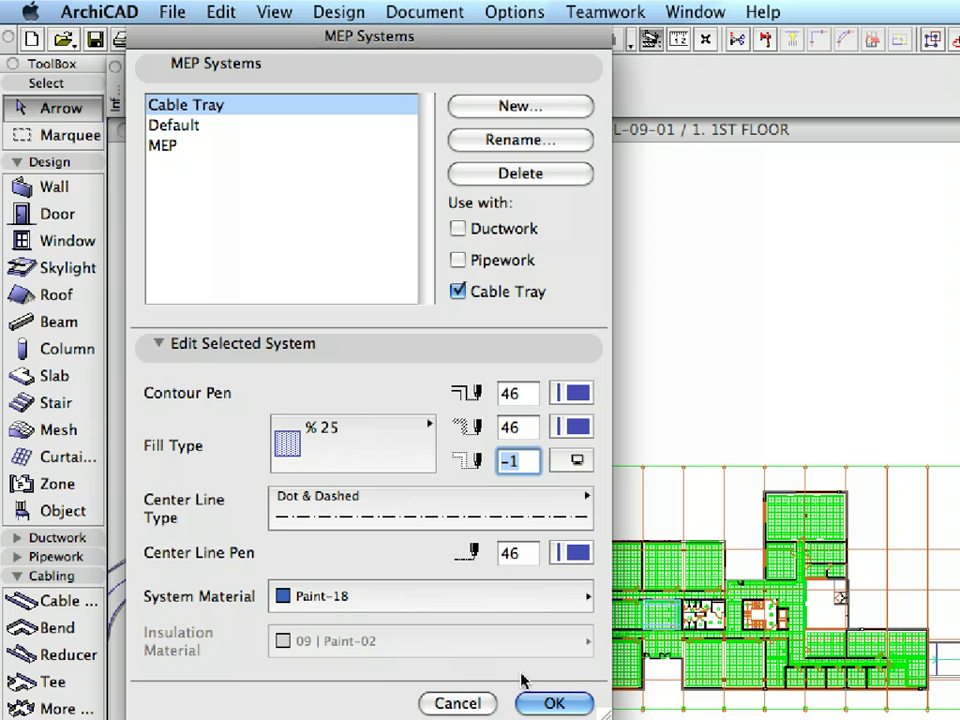
{"action": "left_click", "coordinate": [582, 708]}
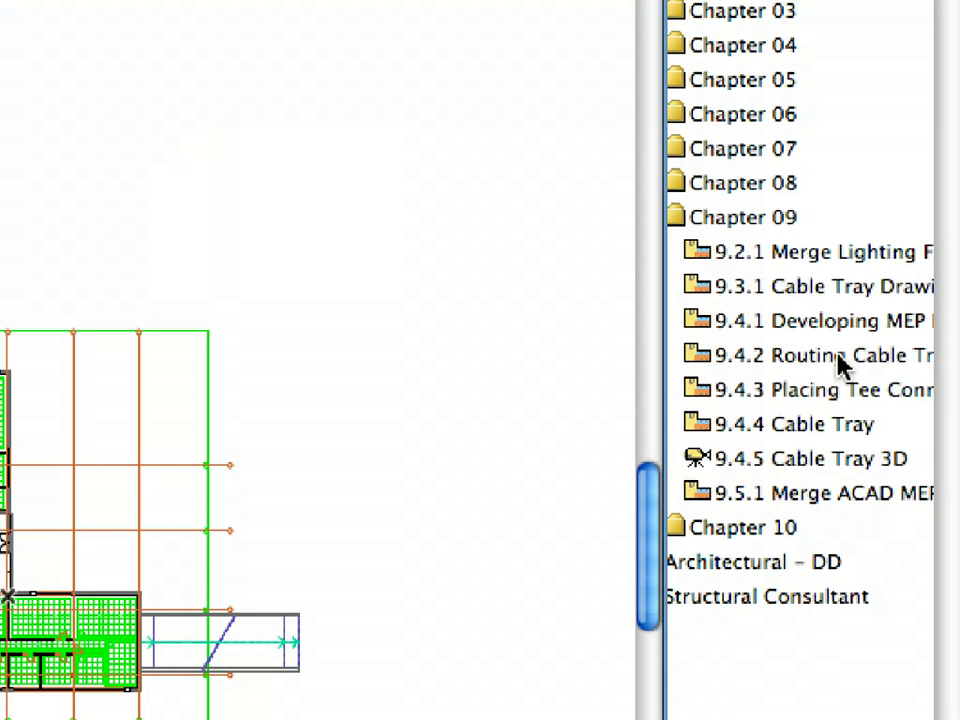
- Open the saved view 9.4.2 for routing cable trays and start MEP Routing with the Cabling type
{"action": "double_click", "coordinate": [840, 357]}
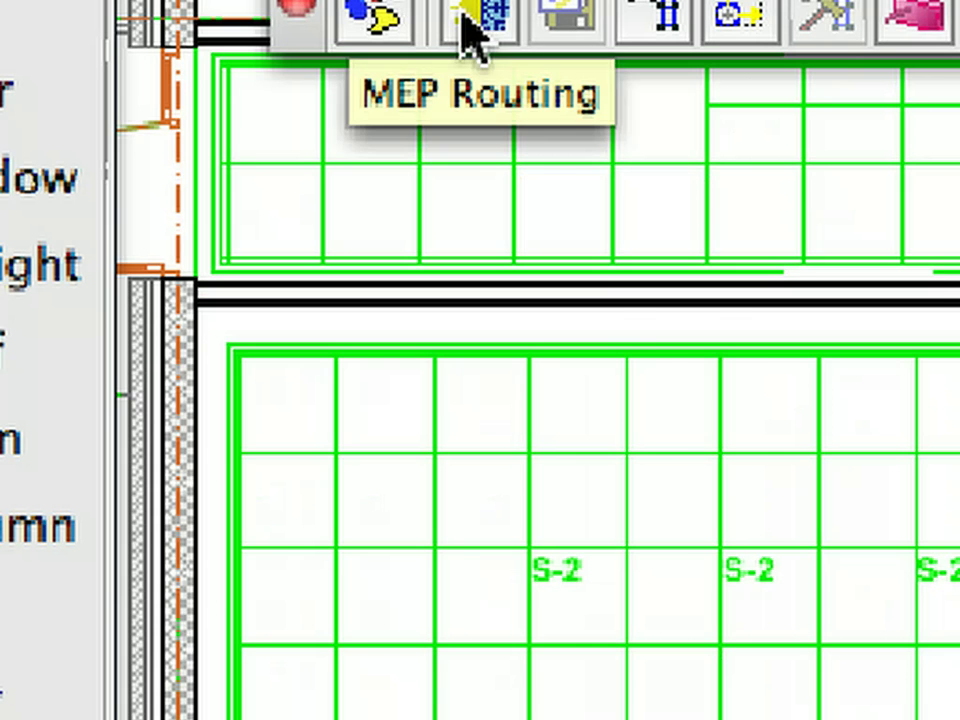
{"action": "left_click", "coordinate": [466, 30]}
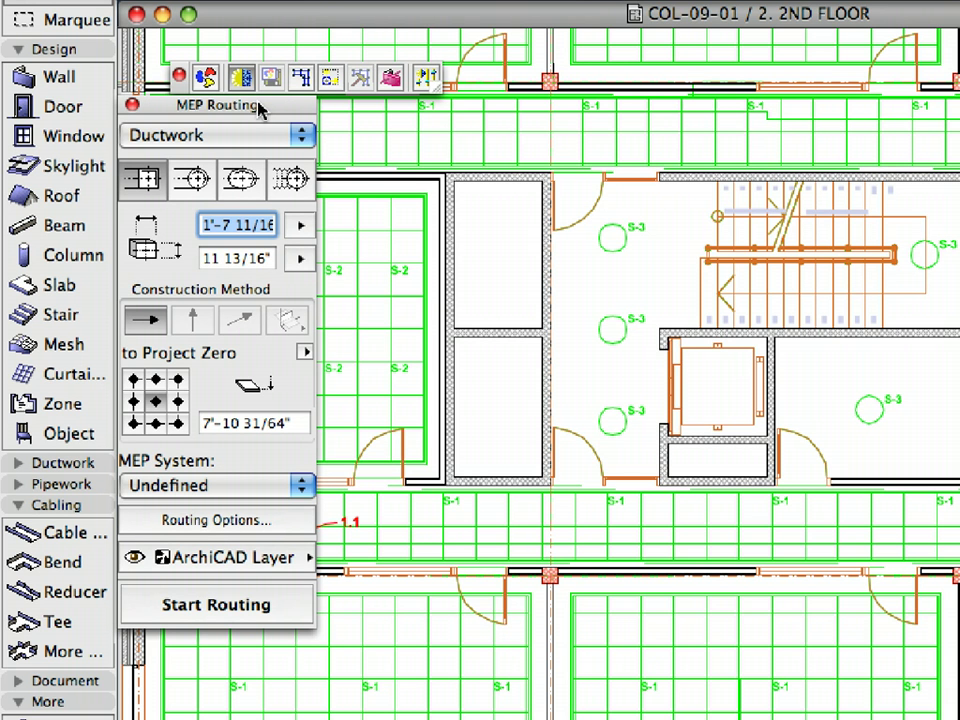
{"action": "left_click", "coordinate": [246, 134]}
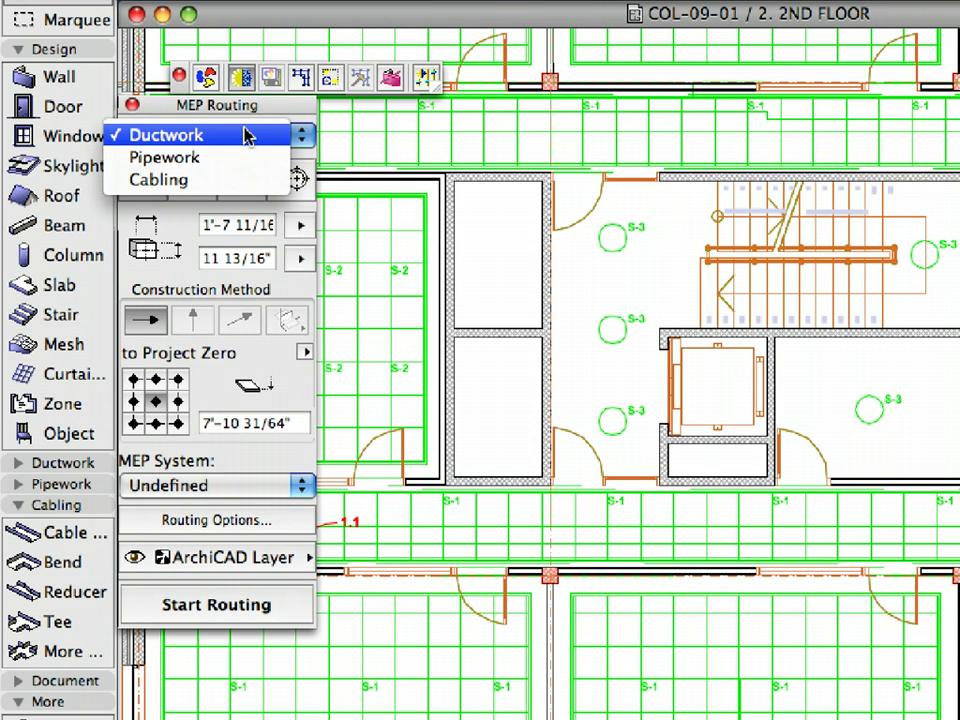
{"action": "left_click", "coordinate": [238, 180]}
- Set the cable tray routing cross-section to a width of 1' and a height of 2 1/2"
{"action": "left_click", "coordinate": [247, 227]}
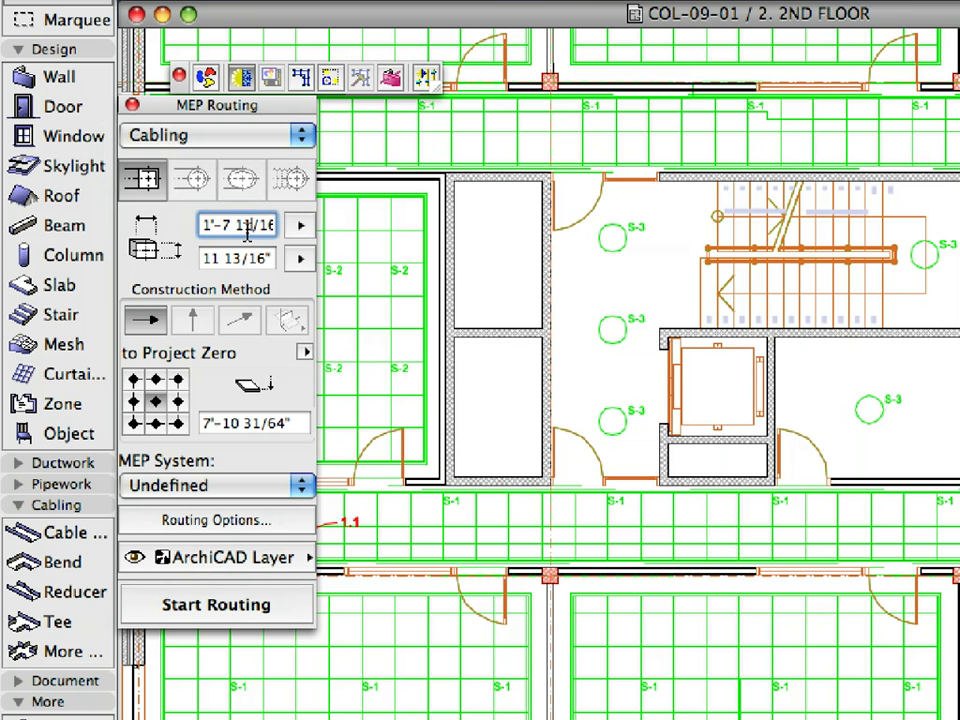
{"action": "type", "text": "1"}
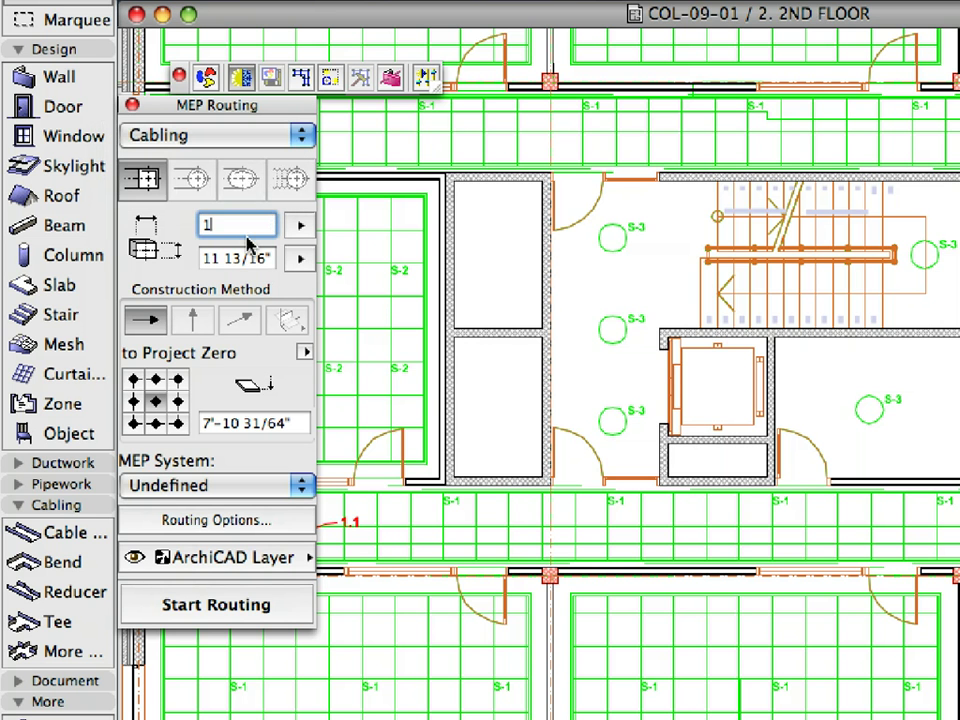
{"action": "key", "text": "Return"}
{"action": "left_click", "coordinate": [270, 259]}
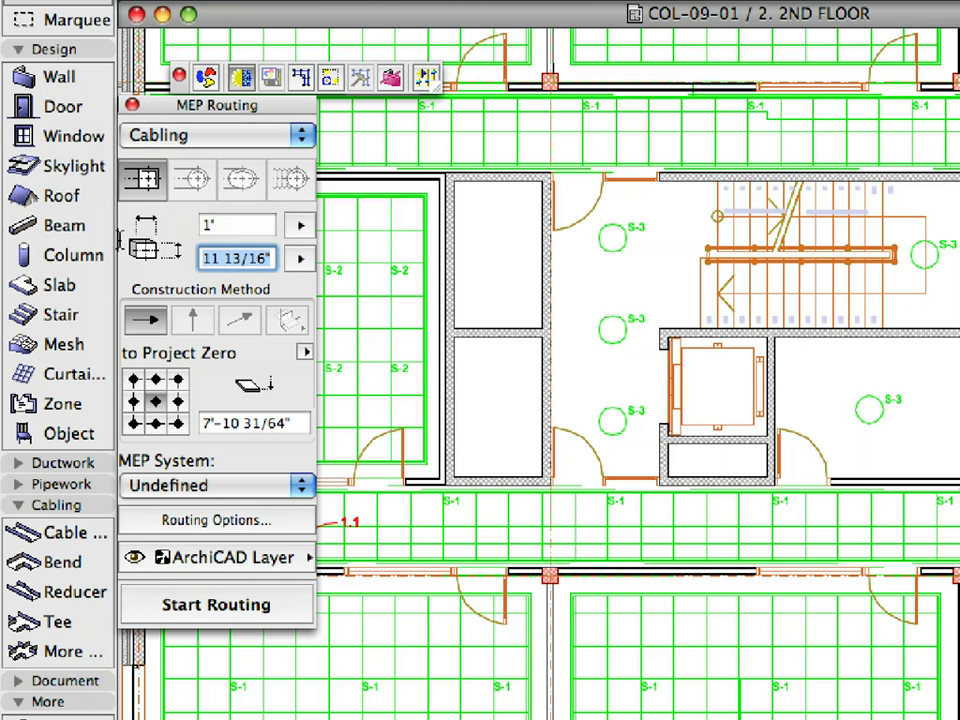
{"action": "type", "text": "2 1"}
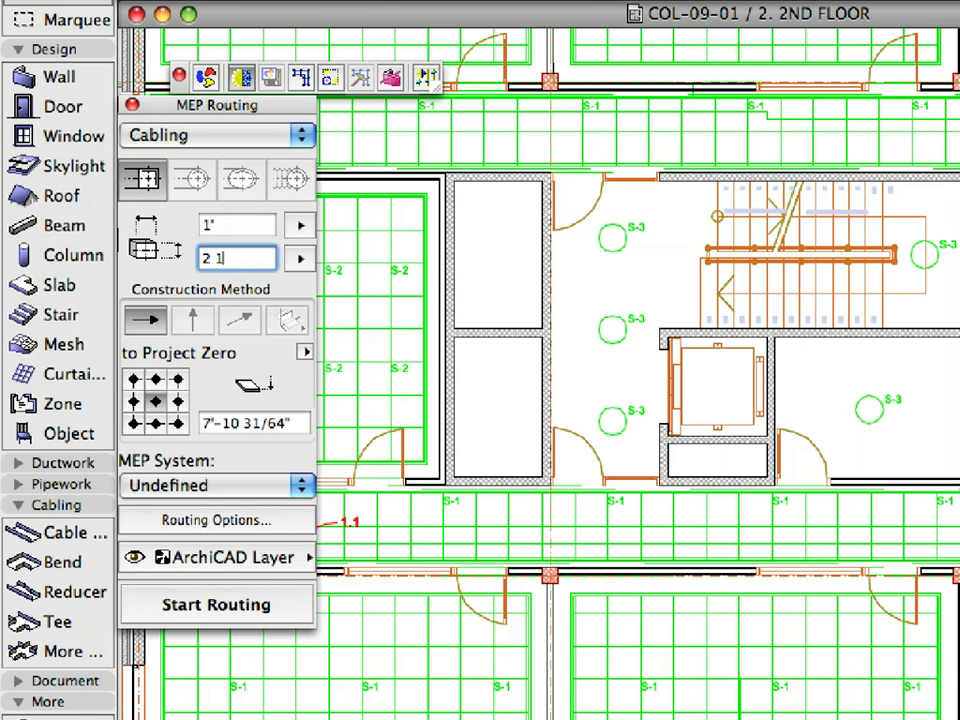
{"action": "type", "text": "/2'"}
{"action": "key", "text": "Return"}
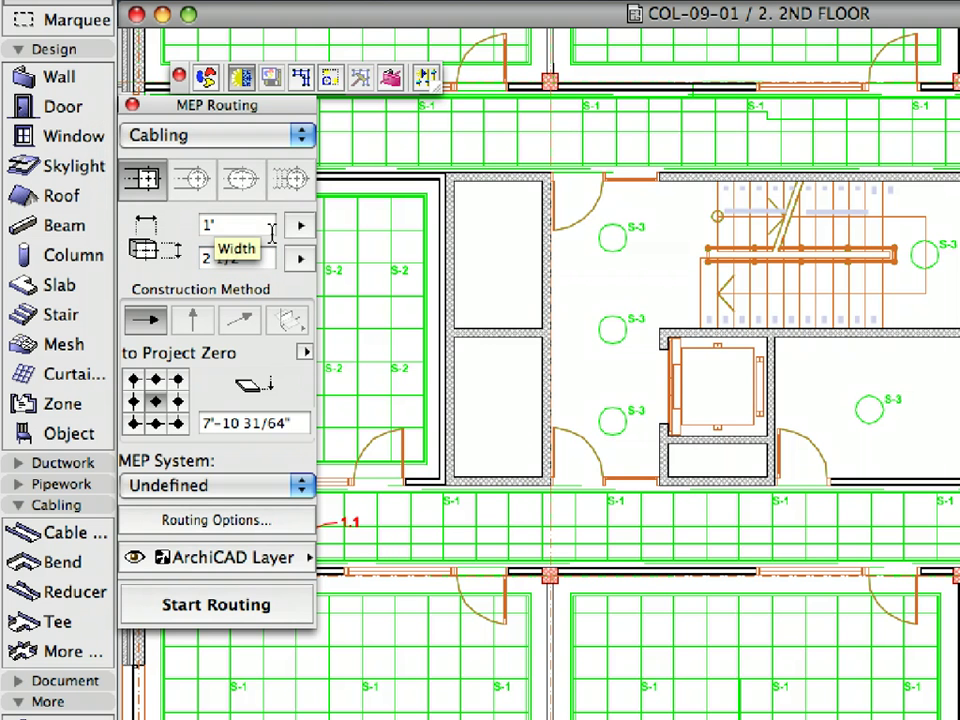
- Reference the tray elevation to the Current Story with bottom-right alignment and set it to 9'-8"
{"action": "left_click", "coordinate": [305, 354]}
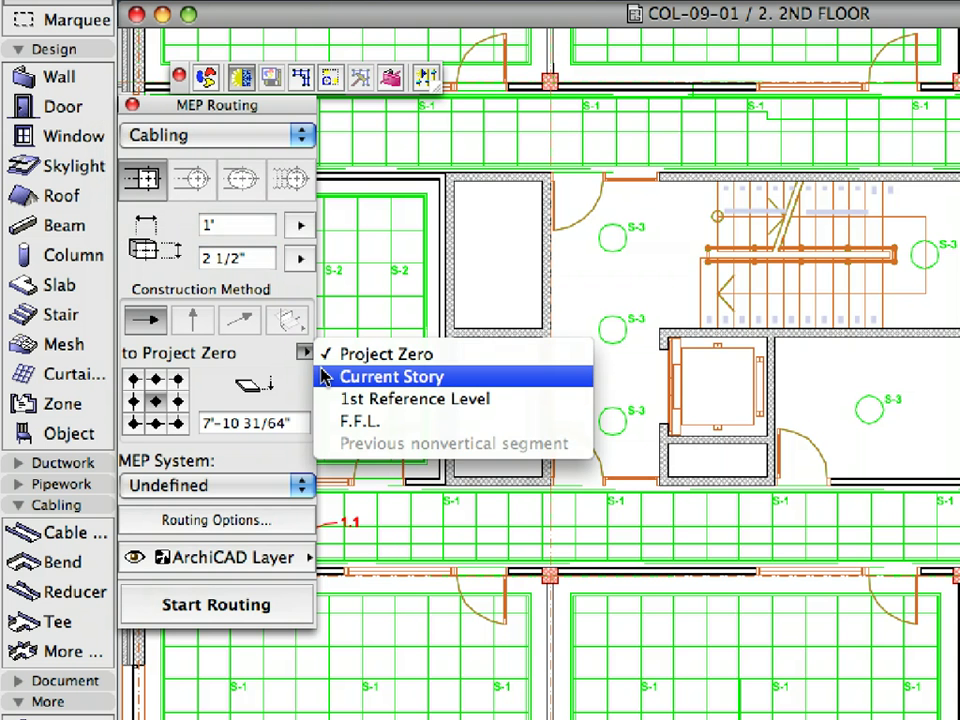
{"action": "left_click", "coordinate": [325, 376]}
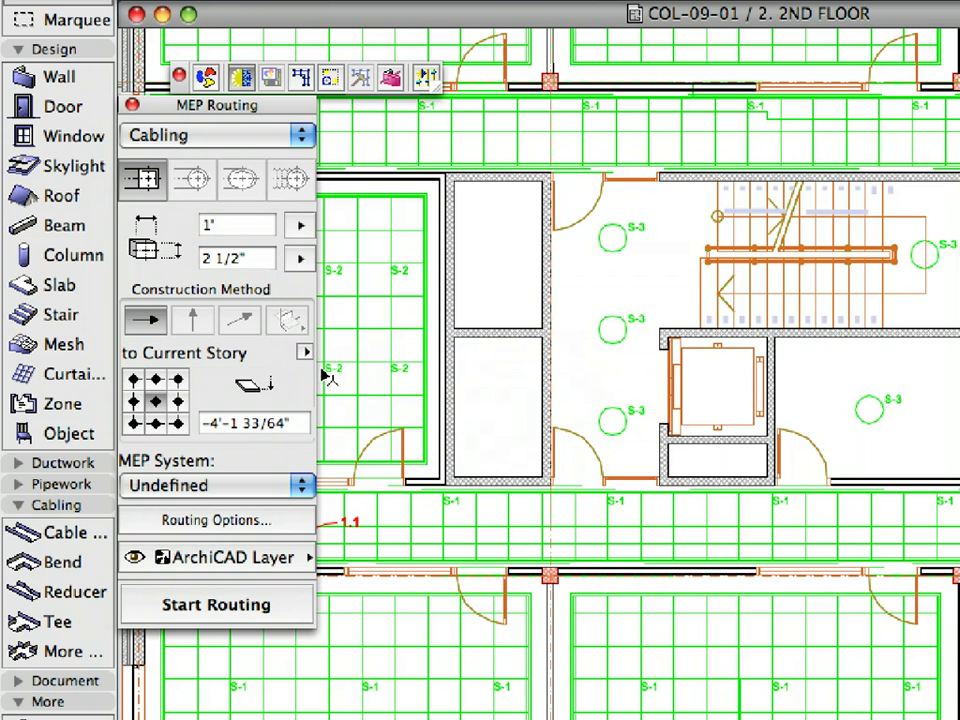
{"action": "left_click", "coordinate": [180, 424]}
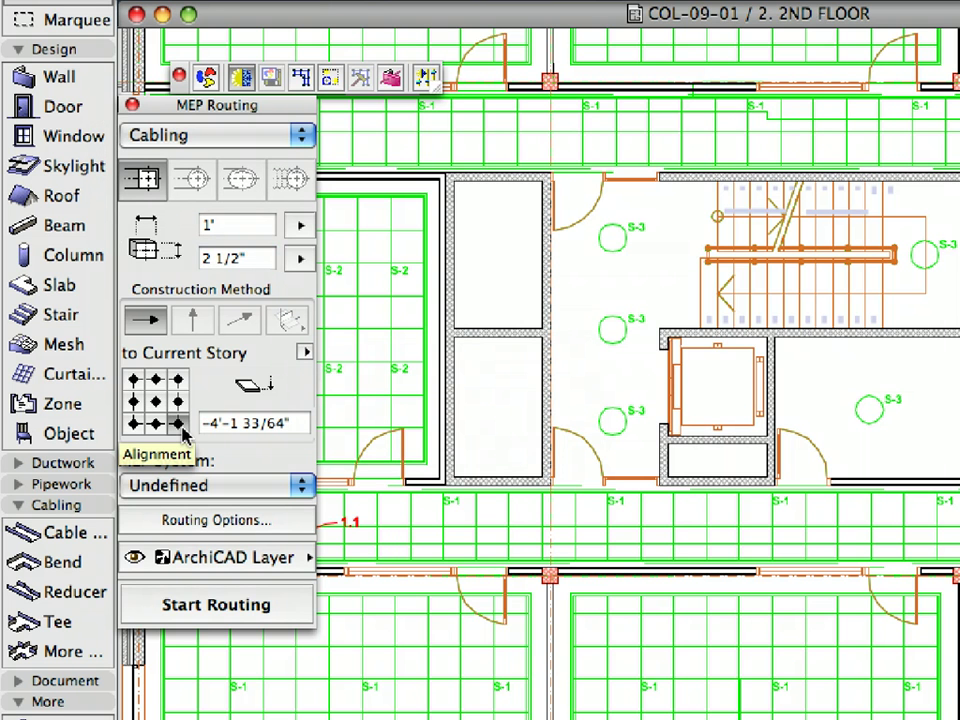
{"action": "key", "text": "Tab"}
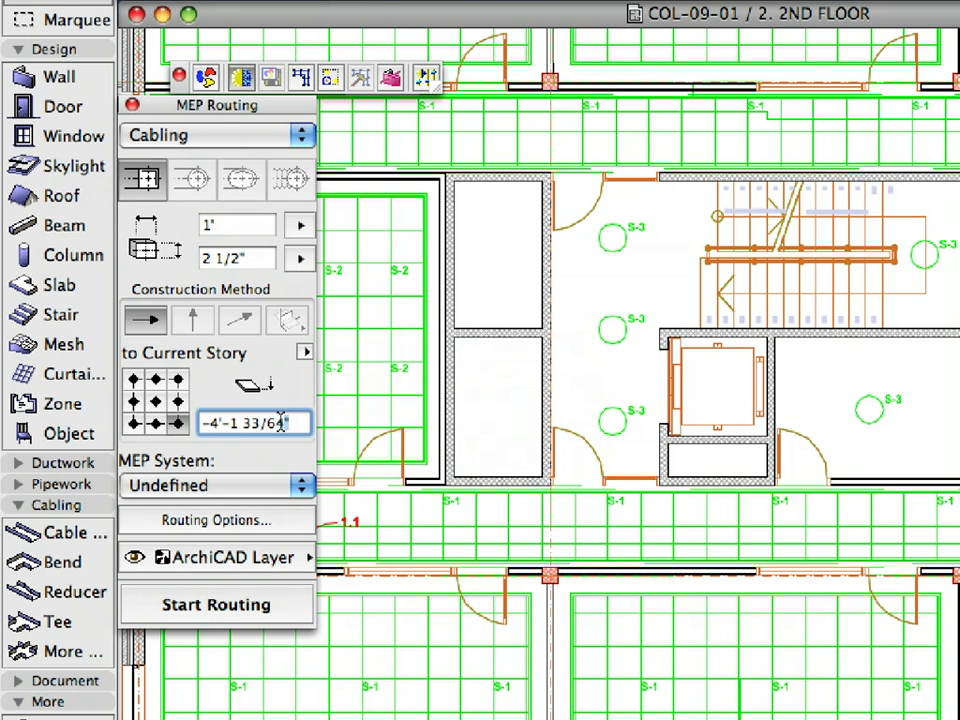
{"action": "type", "text": "9-8"}
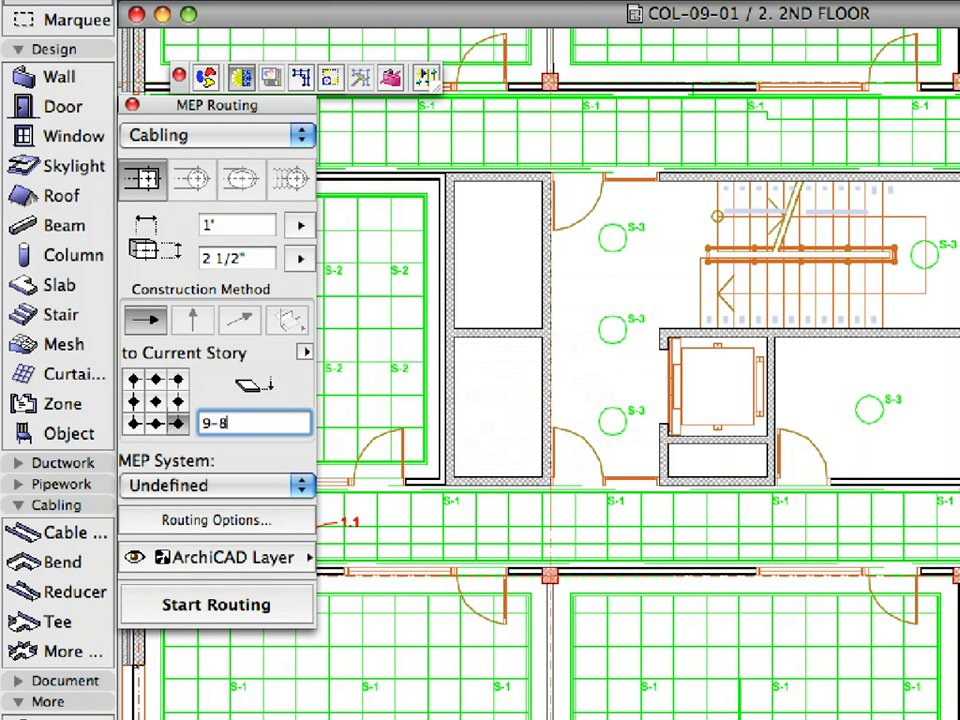
{"action": "key", "text": "Return"}
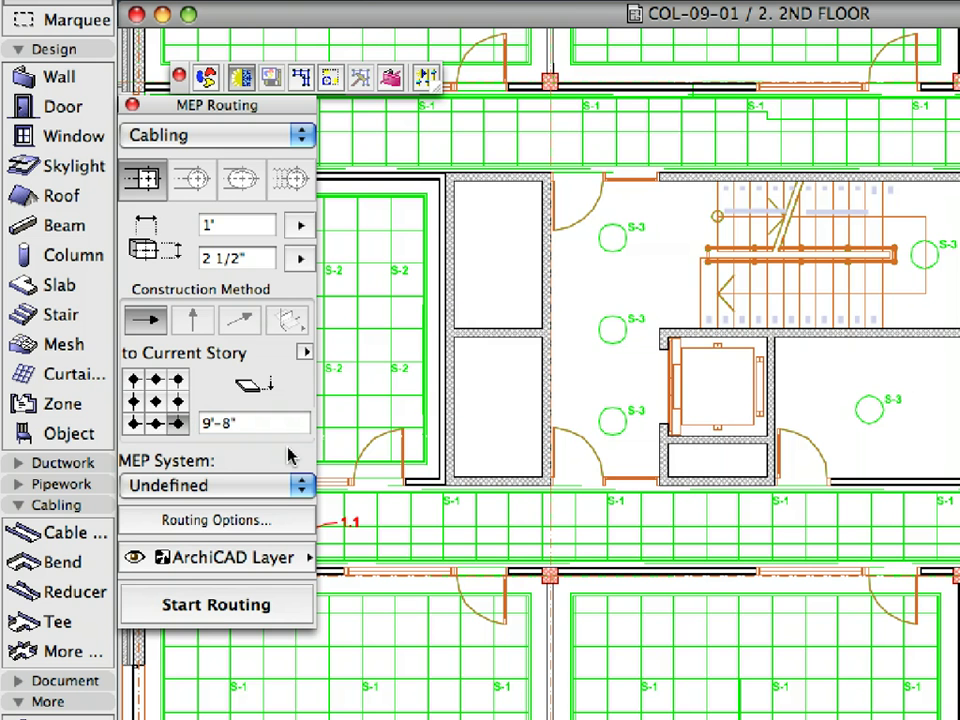
- Assign the routing to the Cable Tray MEP system and the M-LITE-CBTR layer, keeping the Radius bend type
{"action": "left_click", "coordinate": [197, 486]}
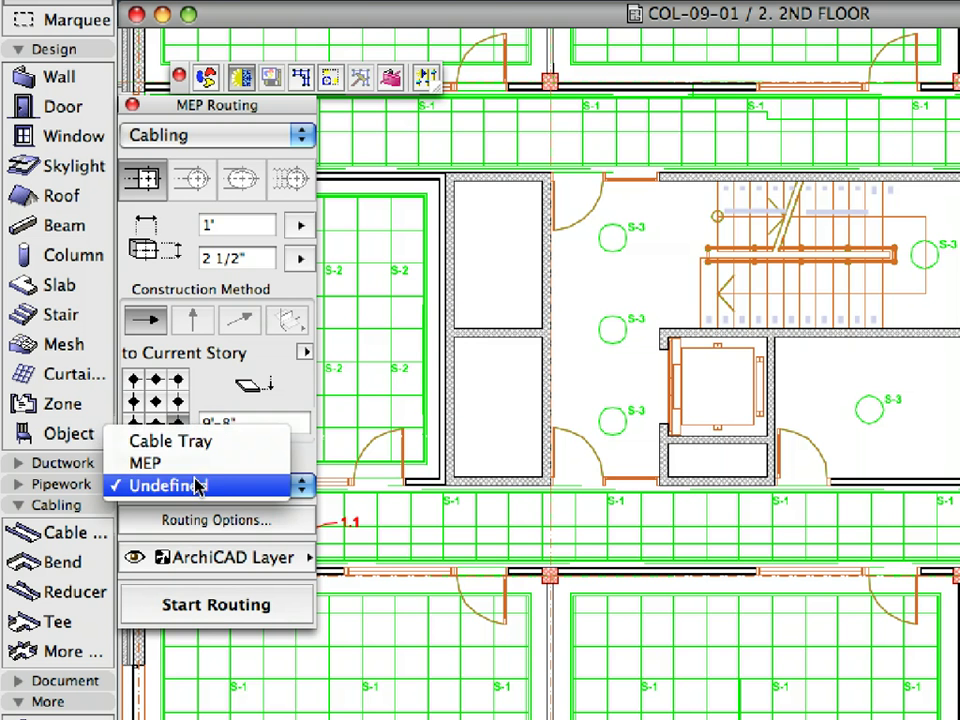
{"action": "left_click", "coordinate": [213, 445]}
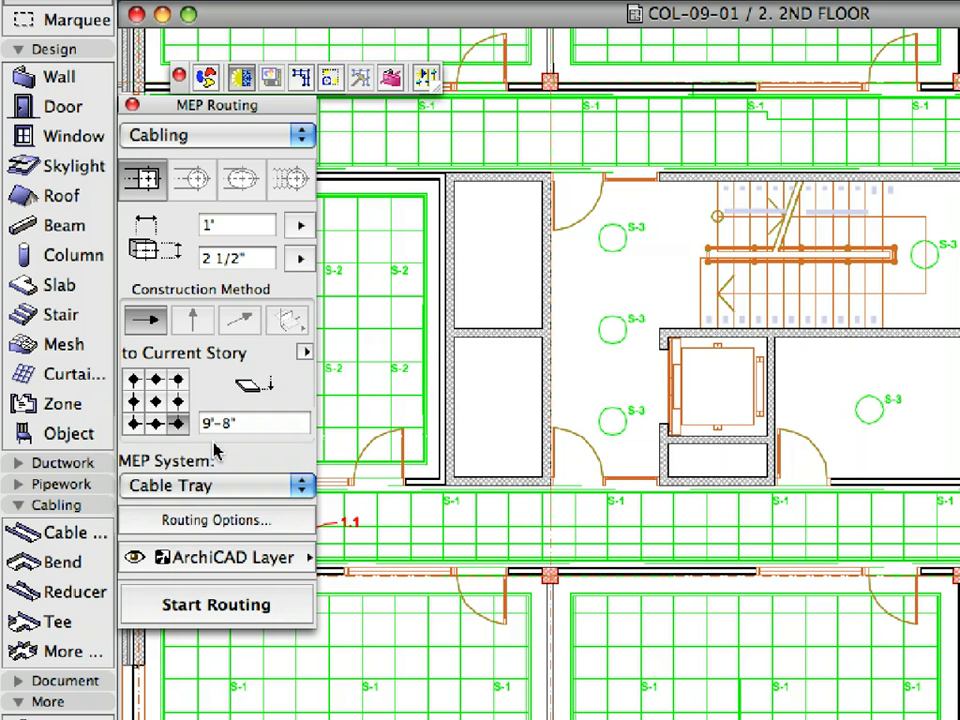
{"action": "left_click", "coordinate": [250, 528]}
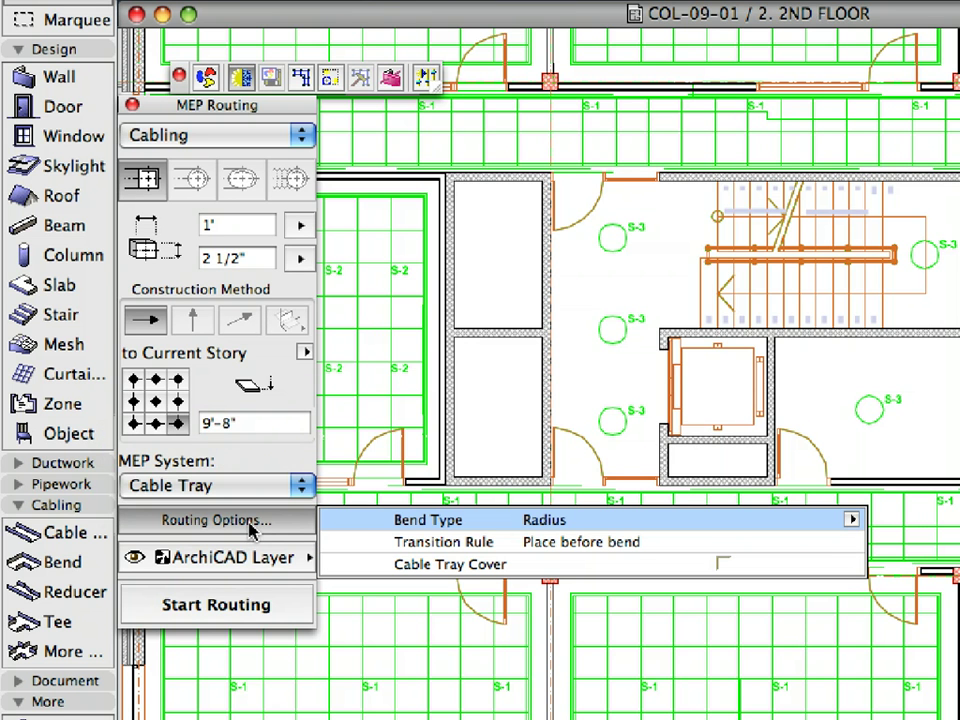
{"action": "left_click", "coordinate": [851, 521]}
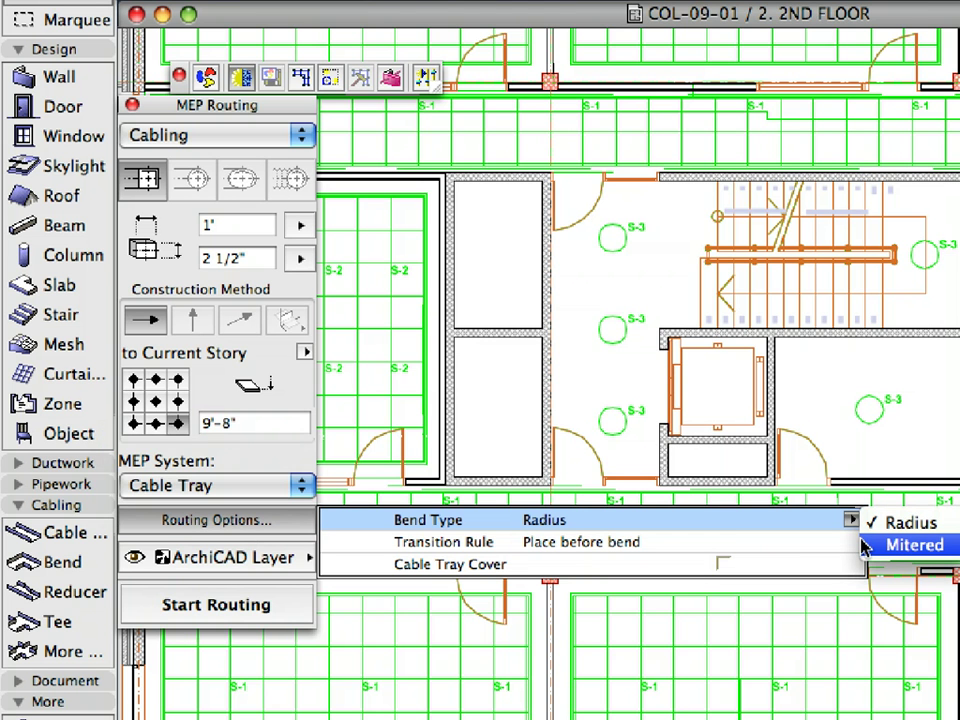
{"action": "left_click", "coordinate": [862, 545]}
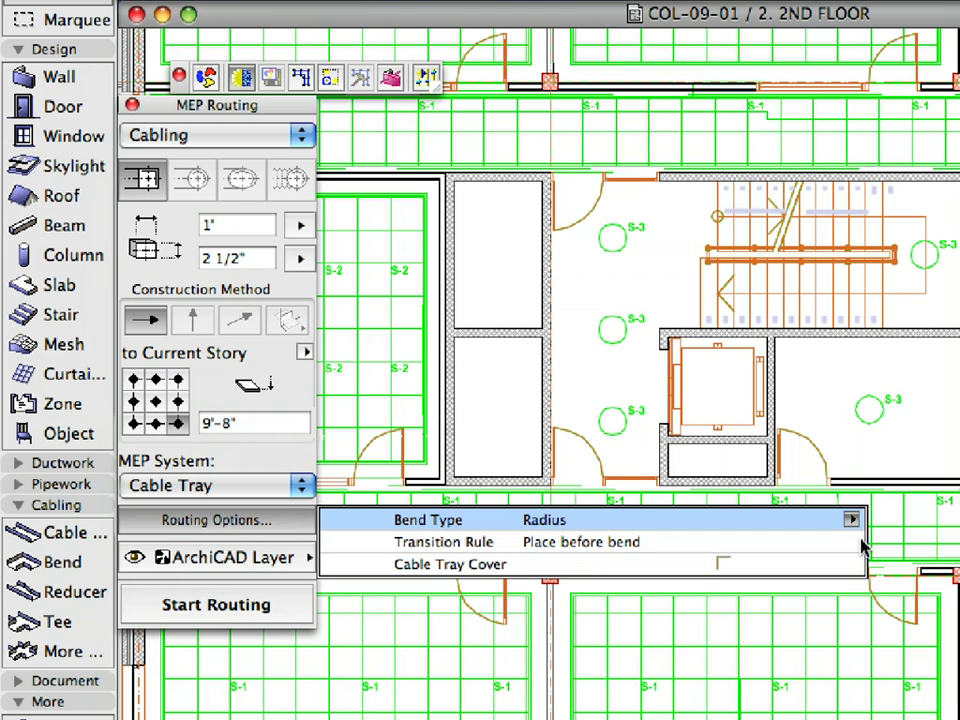
{"action": "left_click", "coordinate": [222, 560]}
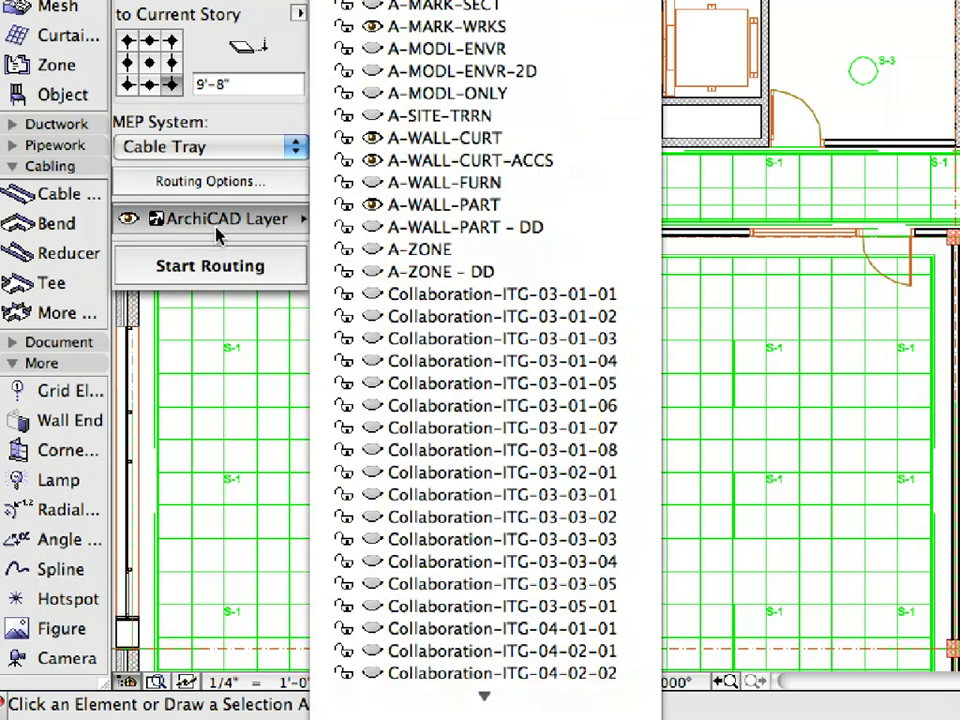
{"action": "mouse_move", "coordinate": [484, 695]}
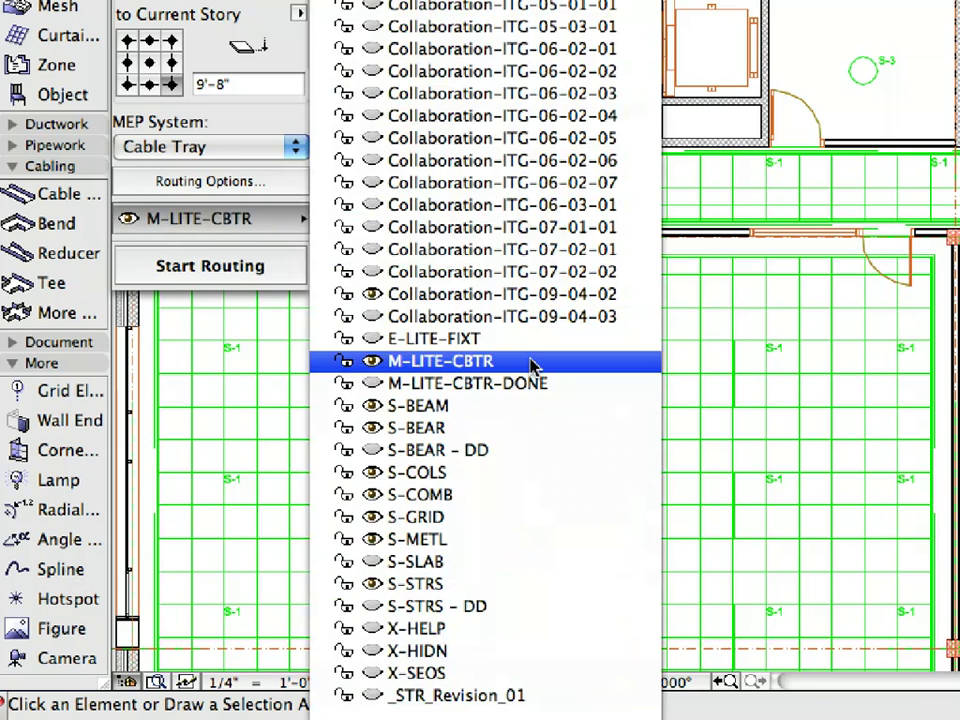
{"action": "left_click", "coordinate": [532, 366]}
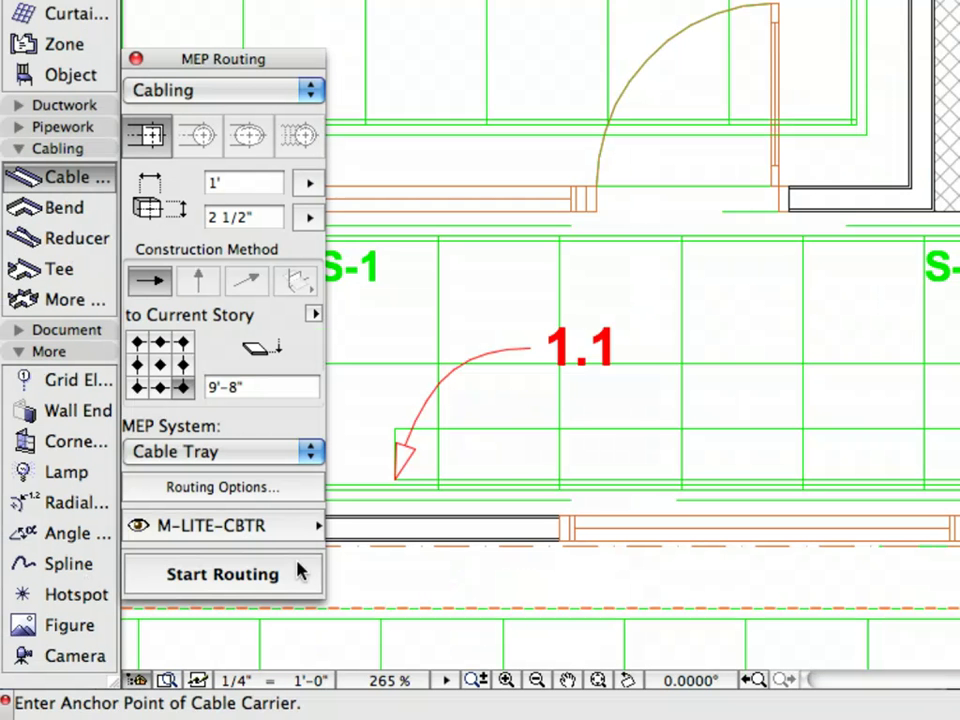
- Start routing and draw the 1' wide cable tray's first segment from marker 1.1 to marker 1.2
{"action": "left_click", "coordinate": [300, 574]}
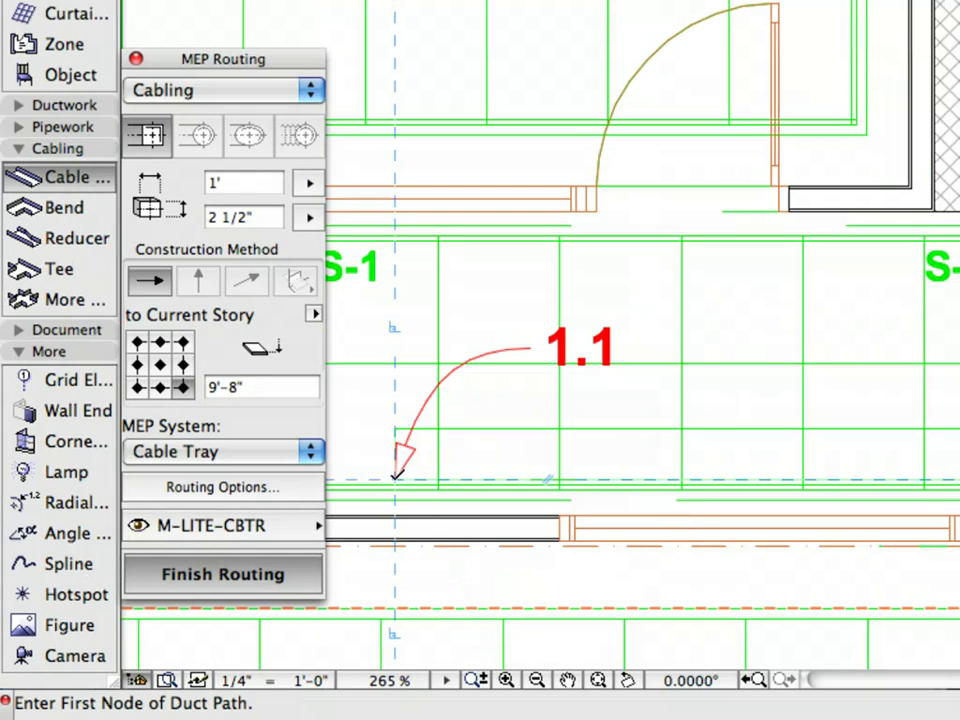
{"action": "left_click", "coordinate": [395, 479]}
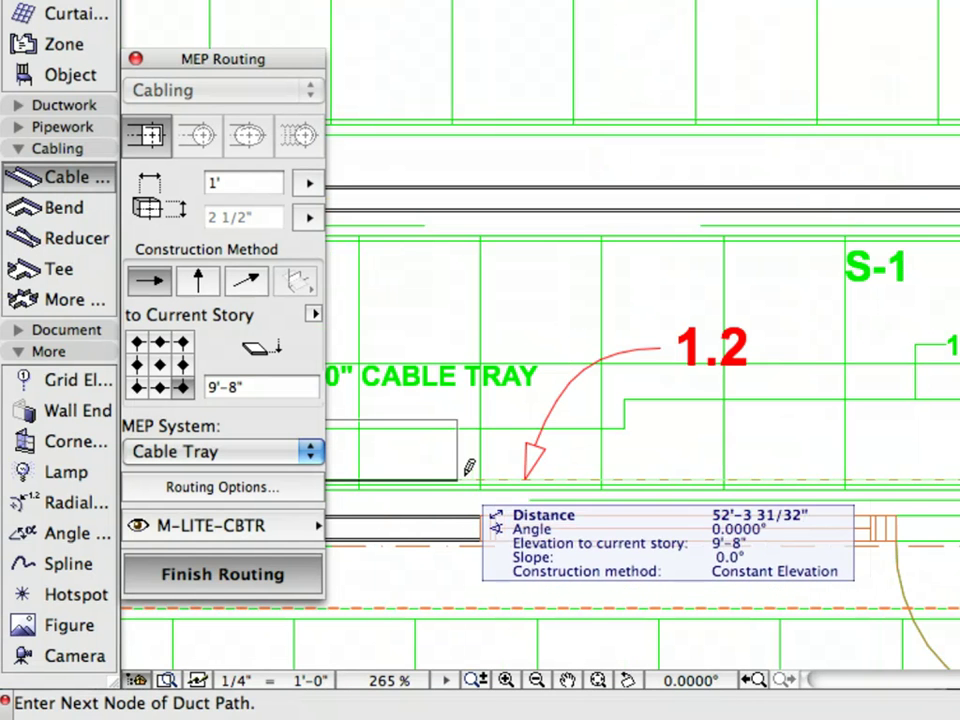
{"action": "left_click", "coordinate": [524, 478]}
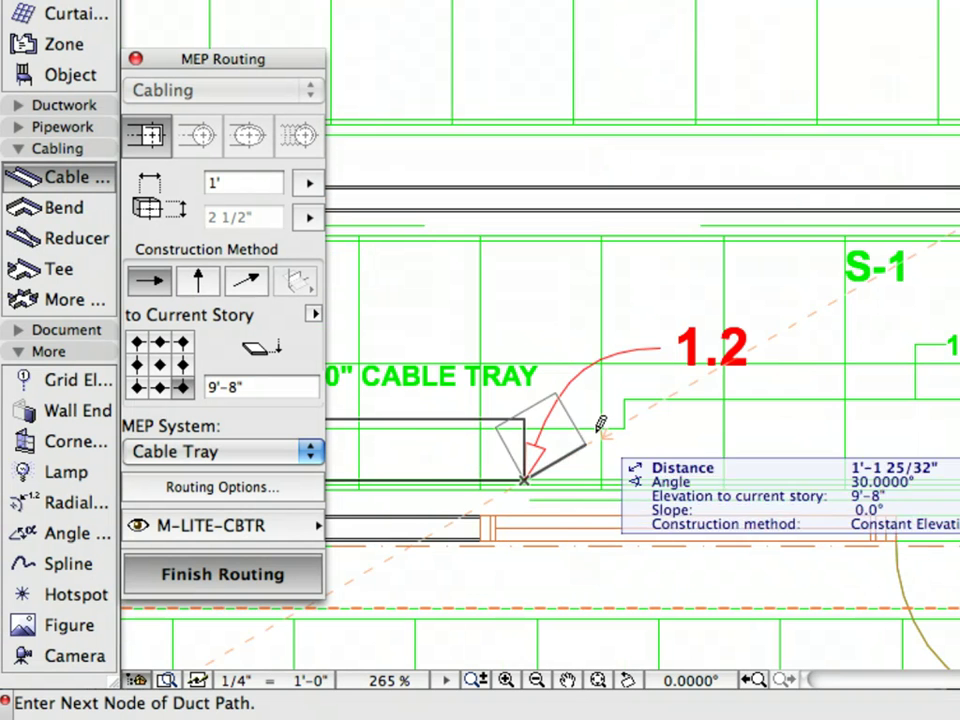
- Set the tray width to 1'-4", route it through markers 1.3 and 1.4, and end the routing at marker 1.5
{"action": "left_click", "coordinate": [252, 182]}
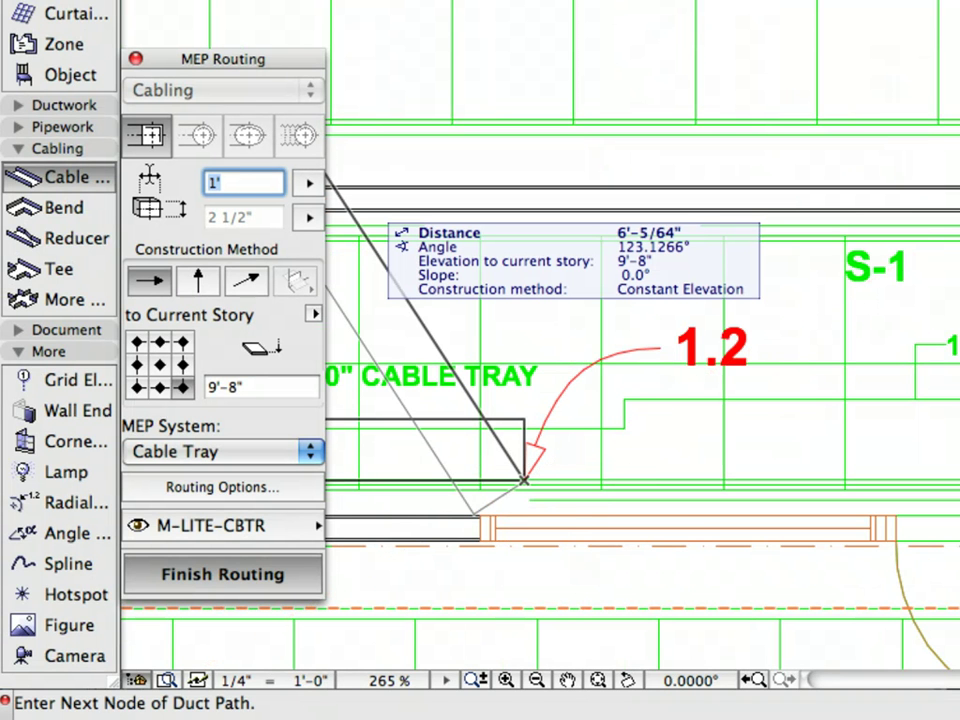
{"action": "type", "text": "1'-4\""}
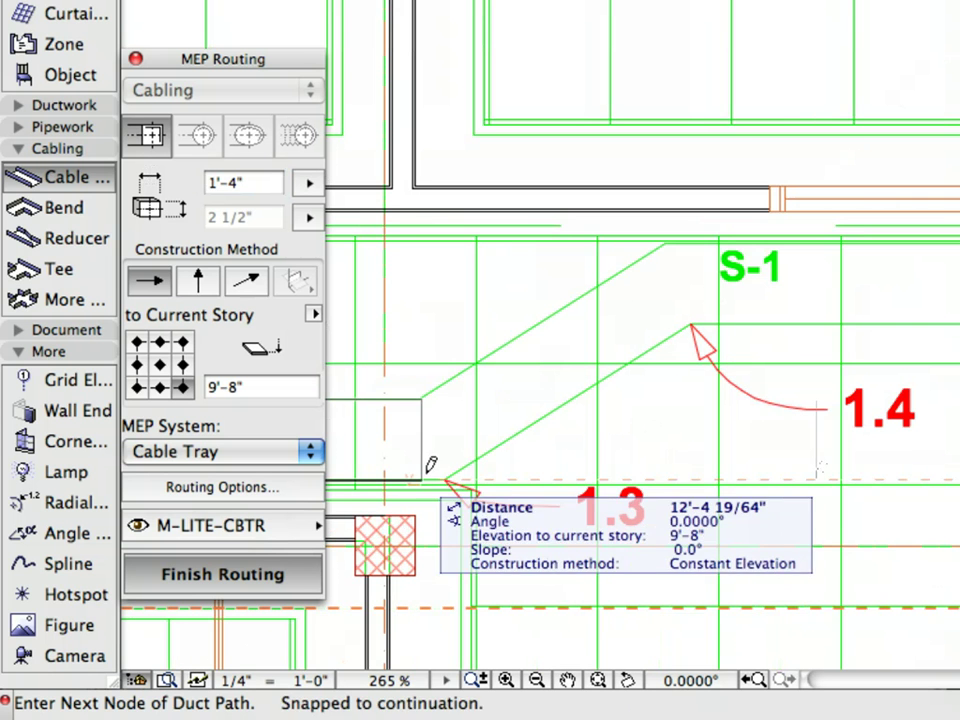
{"action": "left_click", "coordinate": [446, 476]}
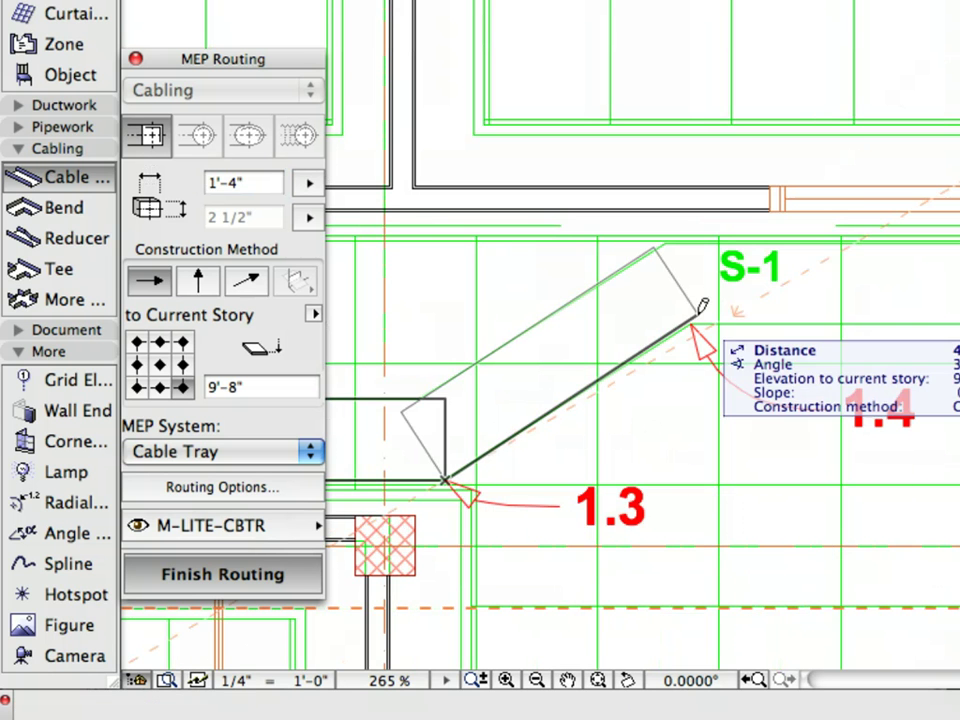
{"action": "left_click", "coordinate": [694, 320]}
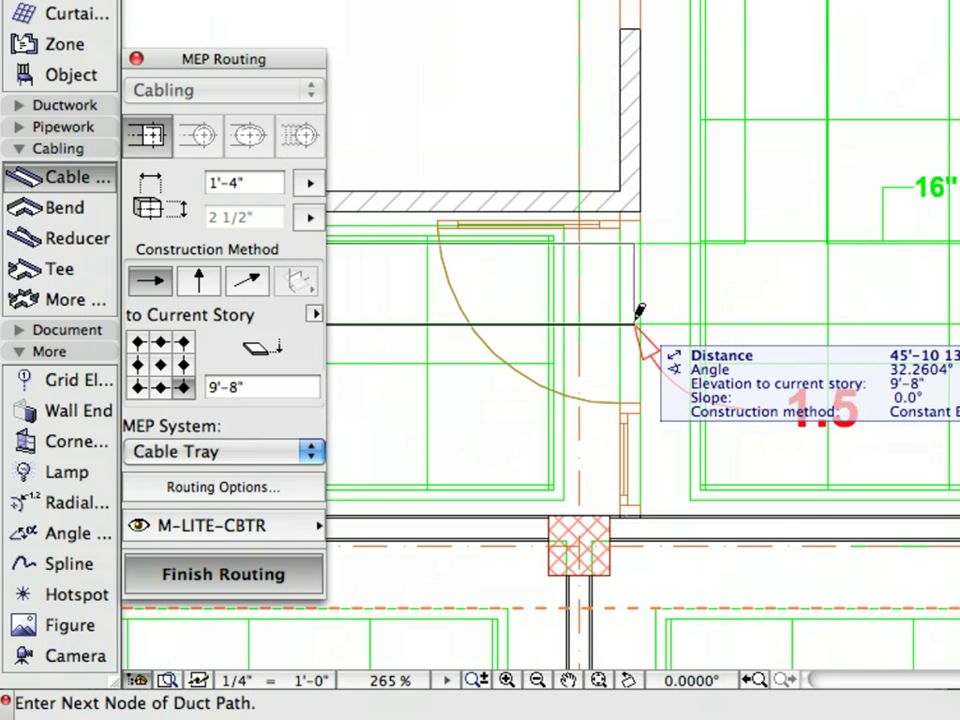
{"action": "left_click", "coordinate": [634, 322]}
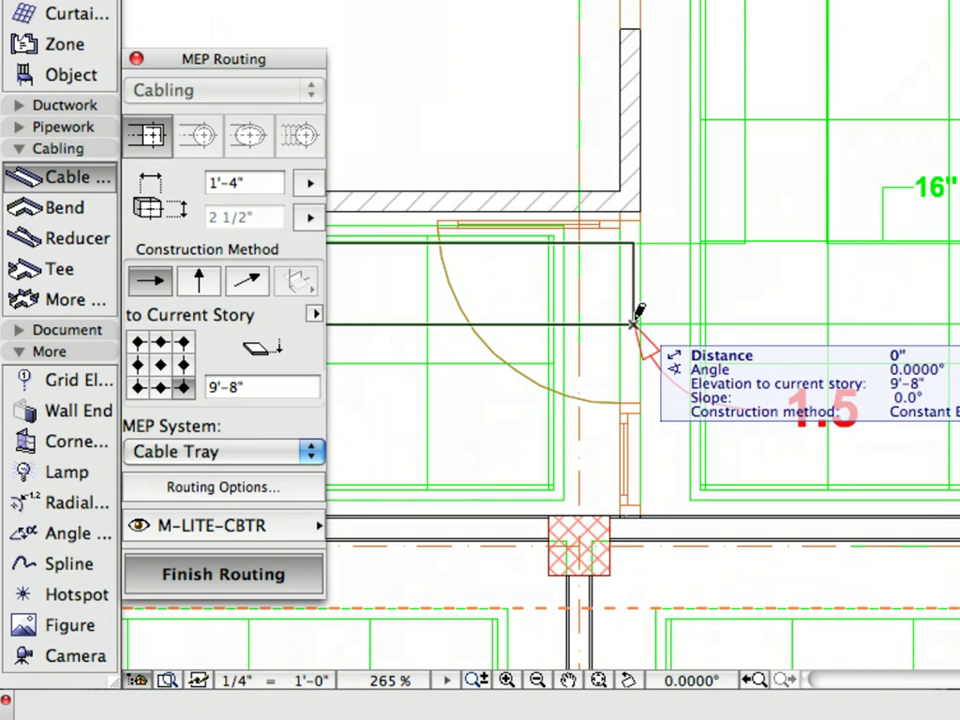
{"action": "left_click", "coordinate": [634, 322]}
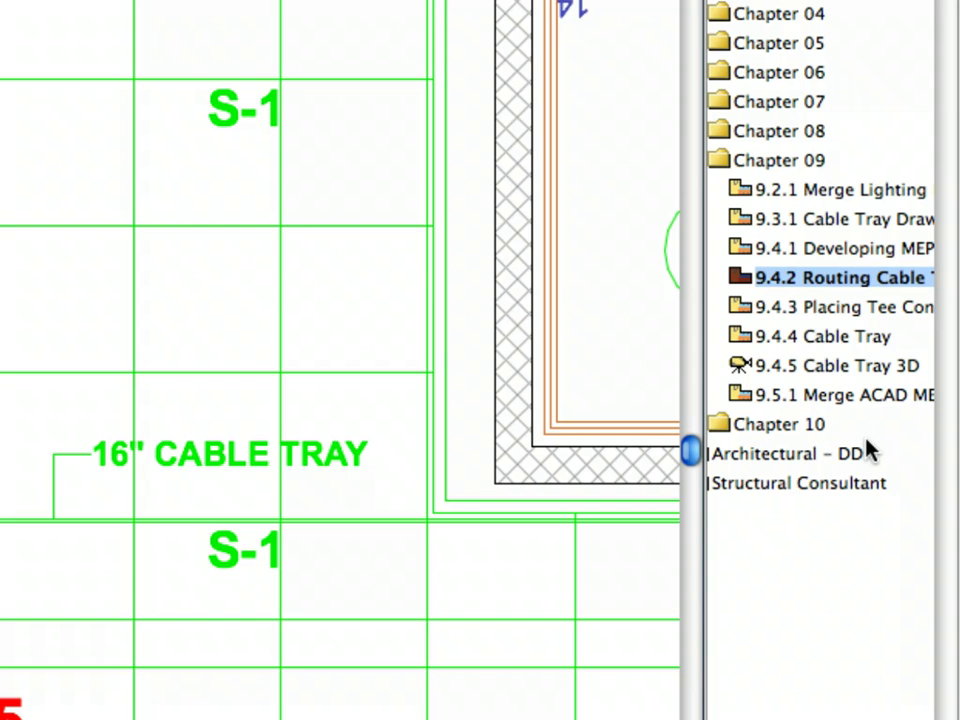
- Open the 9.4.3 Placing Tee Connection view and bring up the Cable Carrier Tee default settings
{"action": "left_click", "coordinate": [870, 308]}
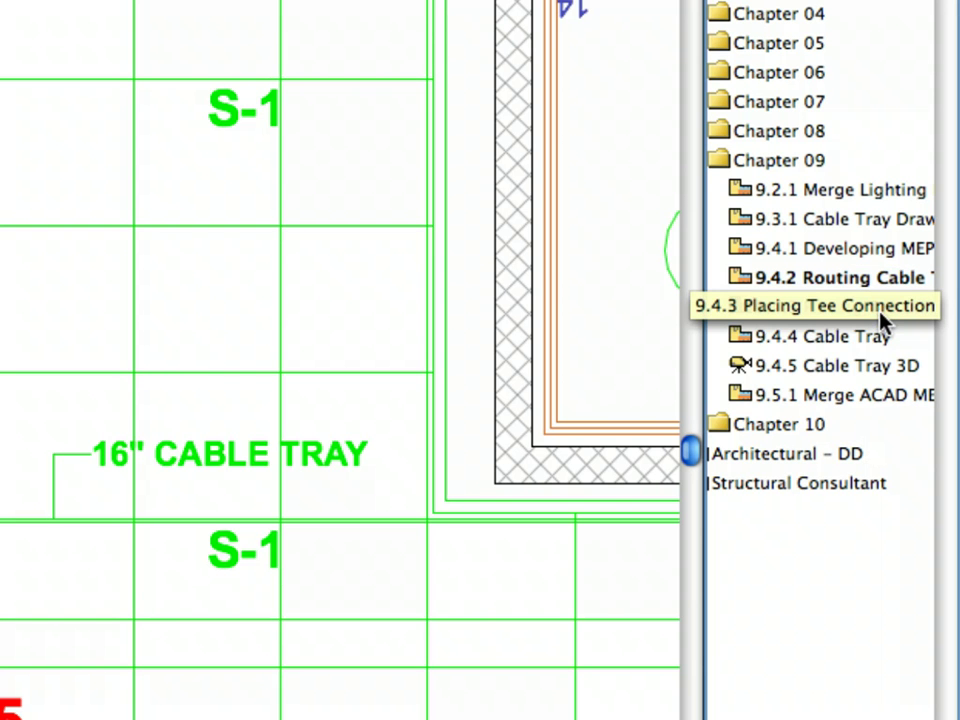
{"action": "double_click", "coordinate": [880, 316]}
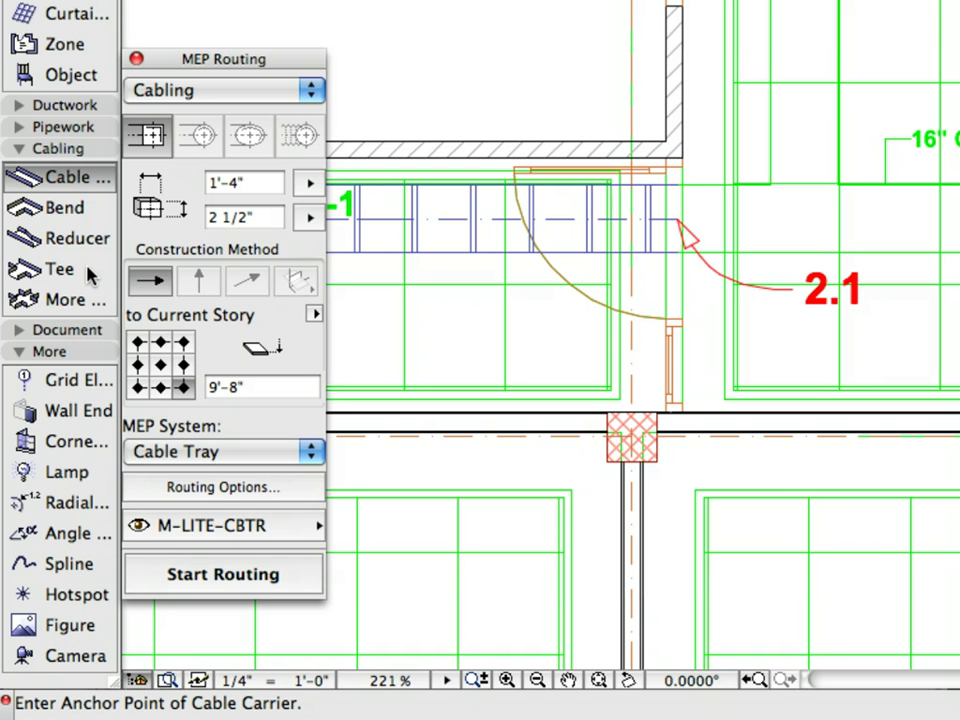
{"action": "left_click", "coordinate": [90, 275]}
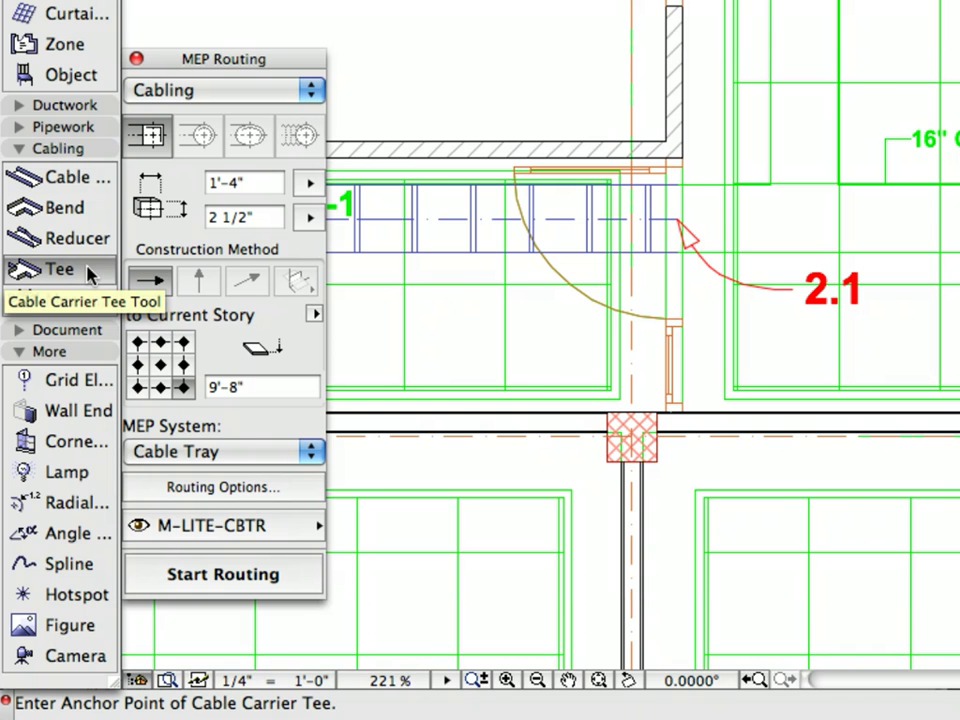
{"action": "double_click", "coordinate": [90, 275]}
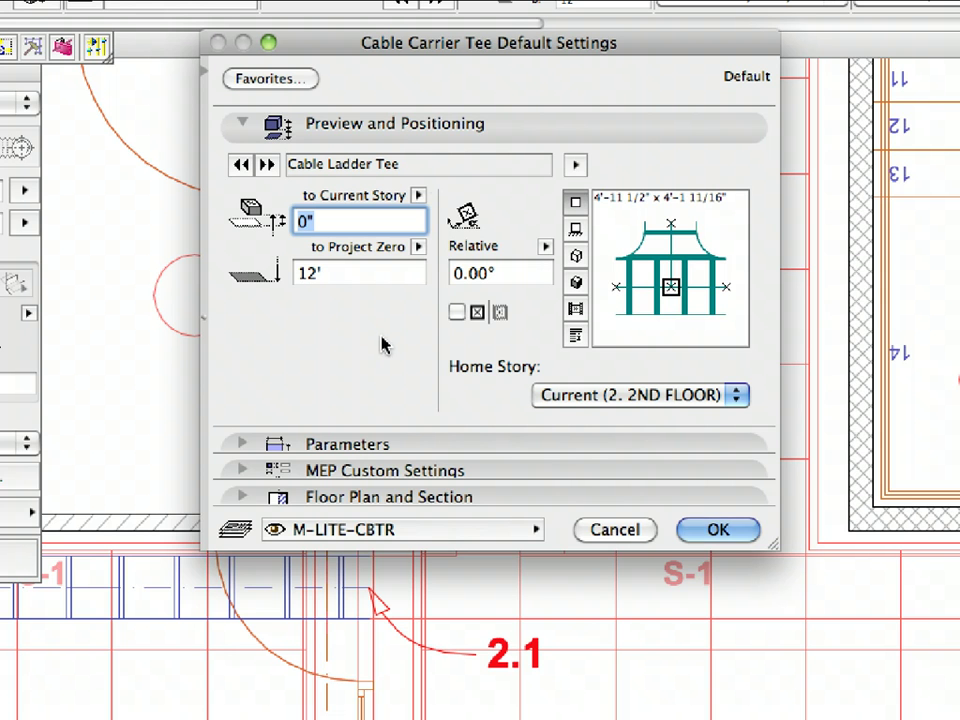
- Make the Cable Ladder Tee's shape Mitered and set its branch width to 1'-4"
{"action": "left_click", "coordinate": [433, 134]}
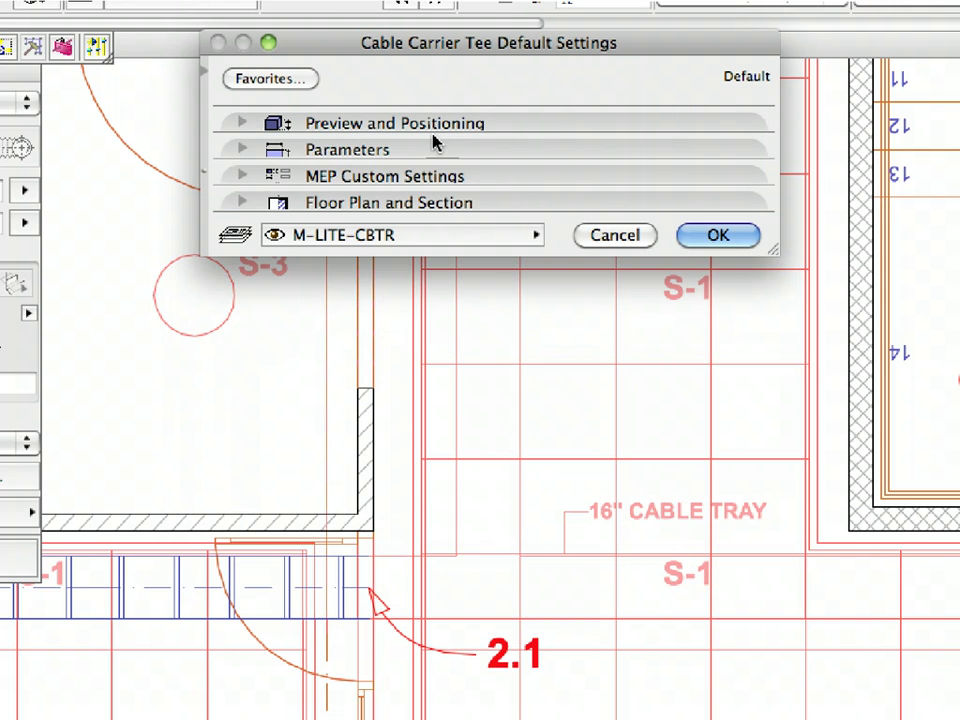
{"action": "left_click", "coordinate": [433, 182]}
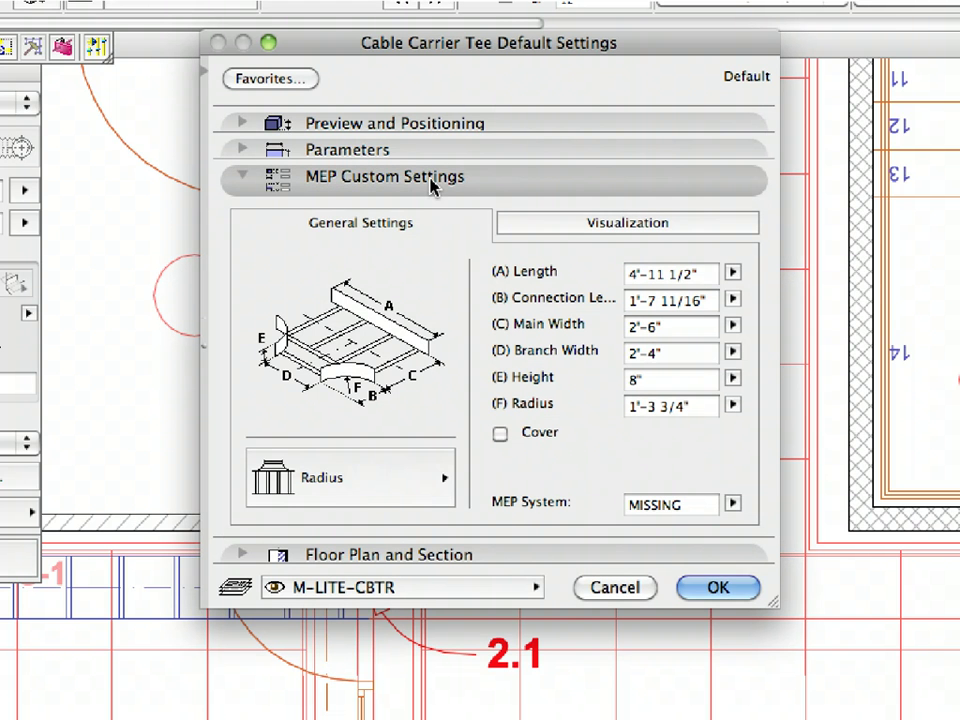
{"action": "left_click", "coordinate": [410, 508]}
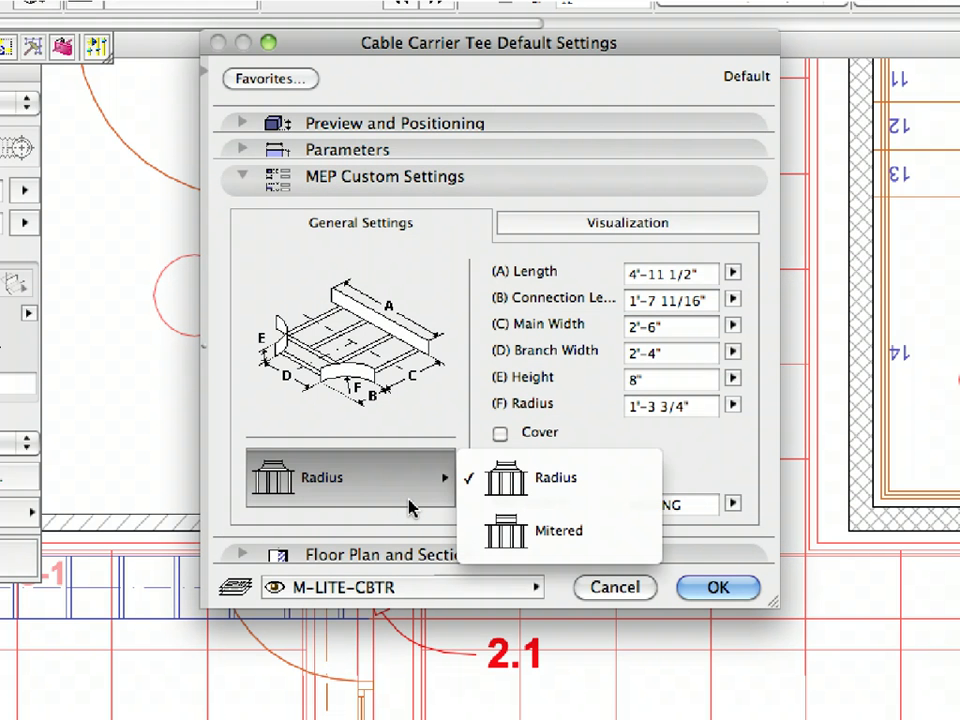
{"action": "left_click", "coordinate": [500, 527]}
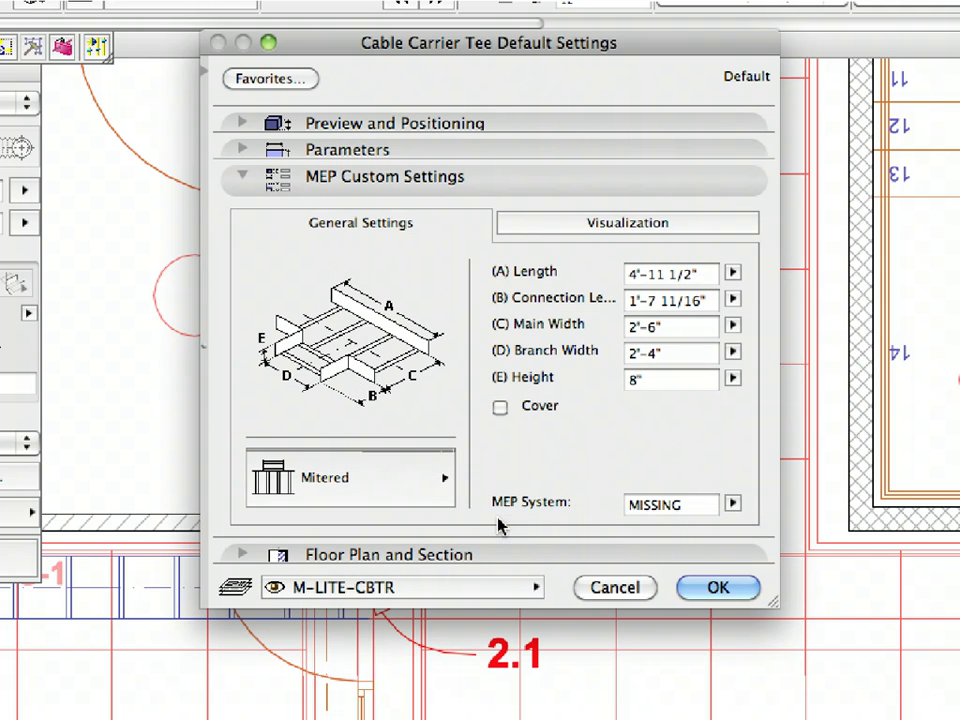
{"action": "left_click", "coordinate": [635, 356]}
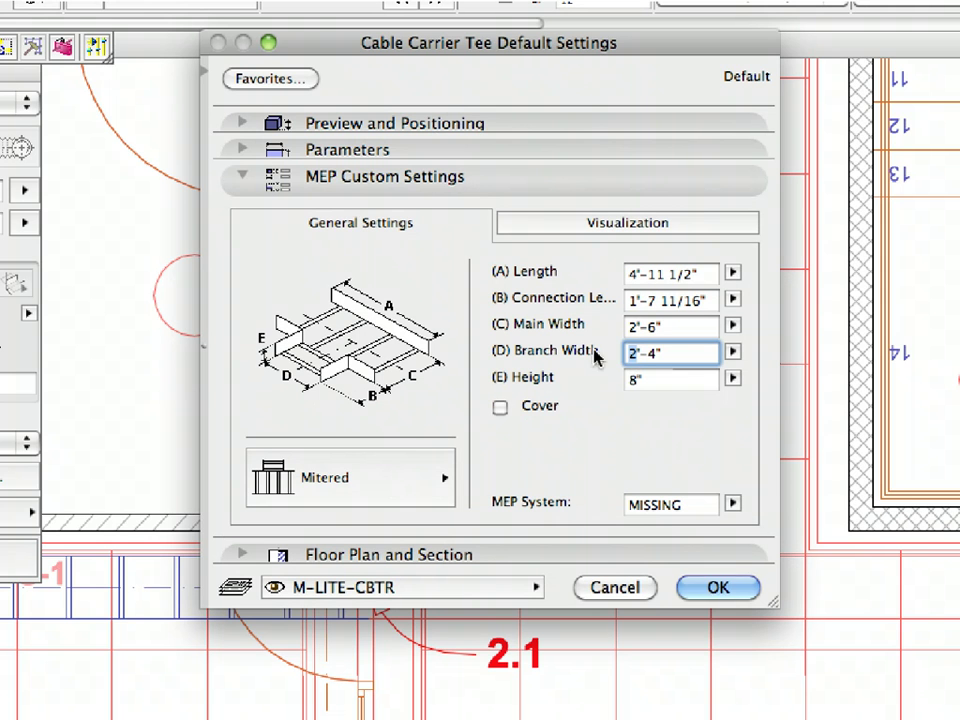
{"action": "key", "text": "BackSpace"}
{"action": "type", "text": "1"}
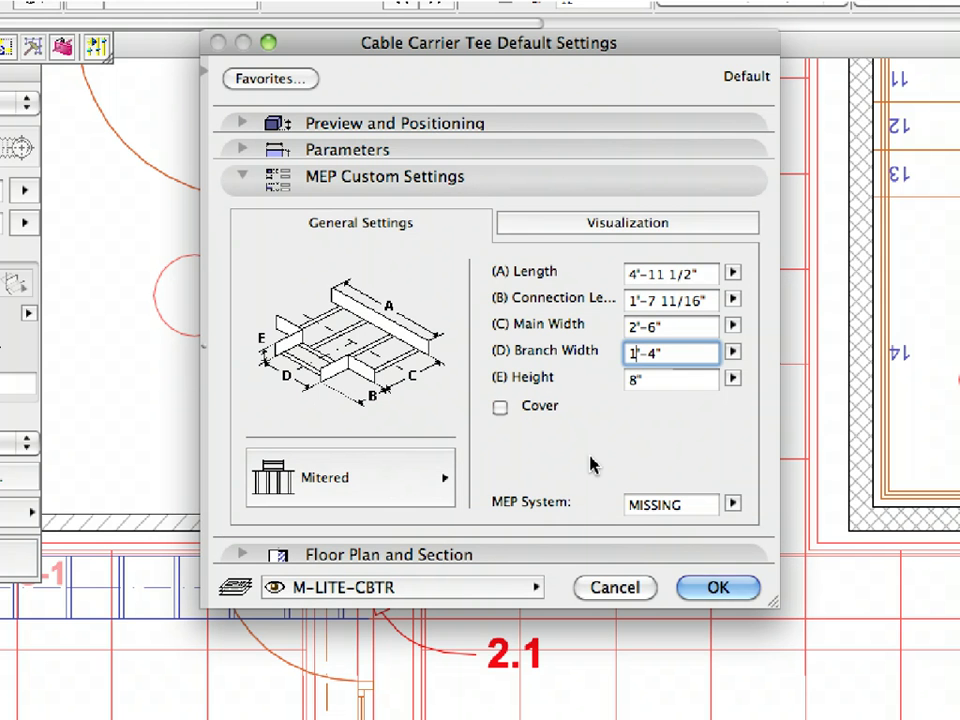
- Keep the tee on the M-LITE-CBTR layer and assign it to the Cable Tray MEP system
{"action": "left_click", "coordinate": [538, 589]}
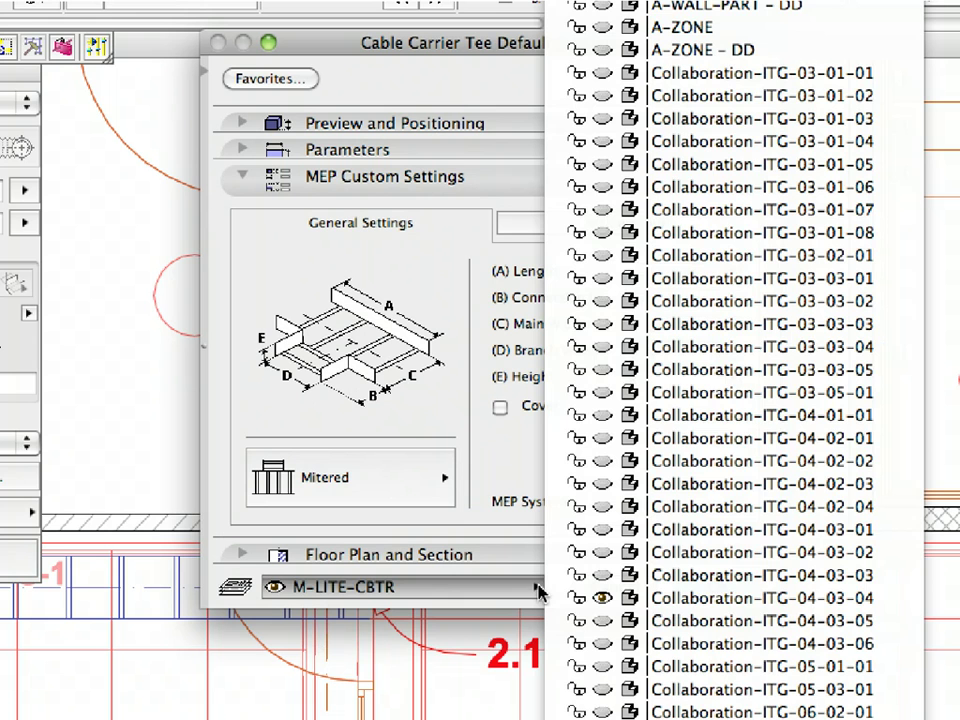
{"action": "left_click", "coordinate": [471, 600]}
{"action": "left_click", "coordinate": [733, 507]}
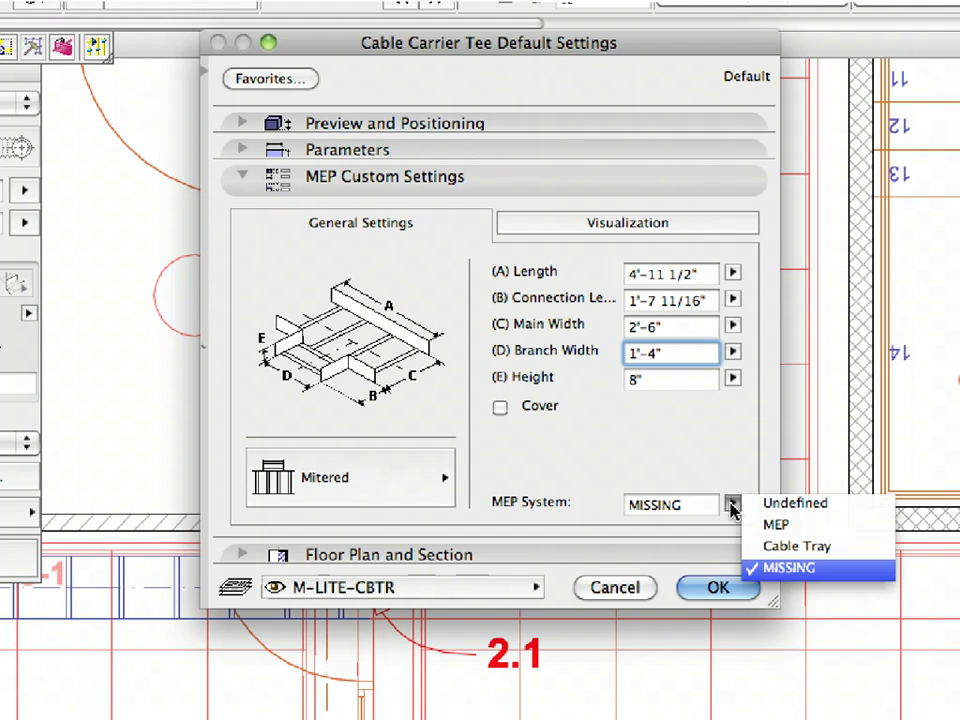
{"action": "left_click", "coordinate": [751, 548]}
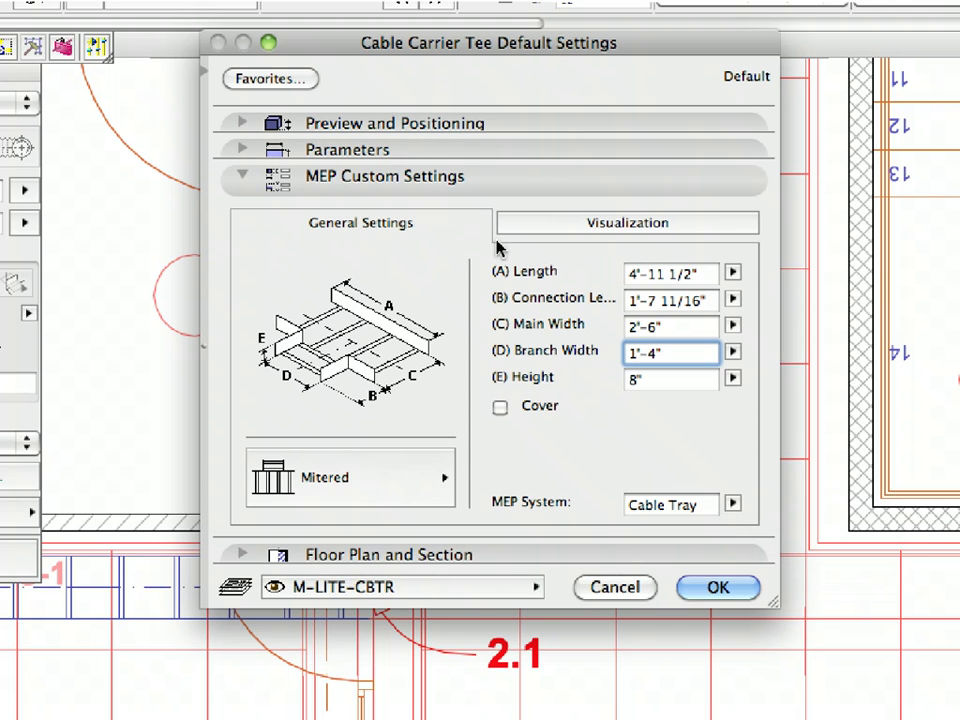
- Anchor the tee by the left end of its main run, accept the settings, and place it at marker 2.1
{"action": "left_click", "coordinate": [484, 191]}
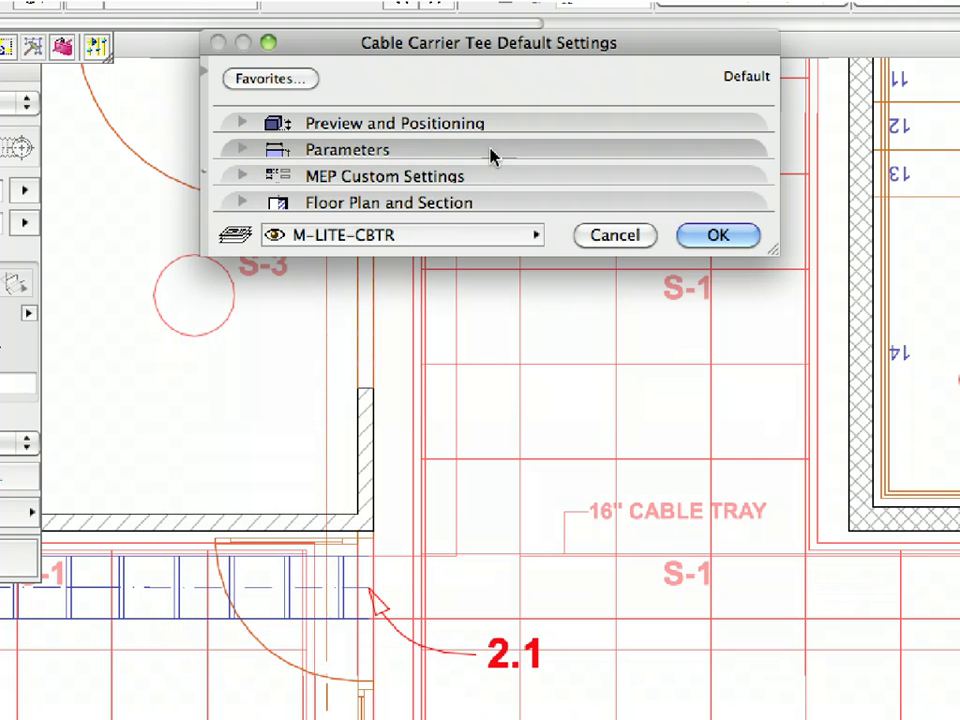
{"action": "left_click", "coordinate": [497, 130]}
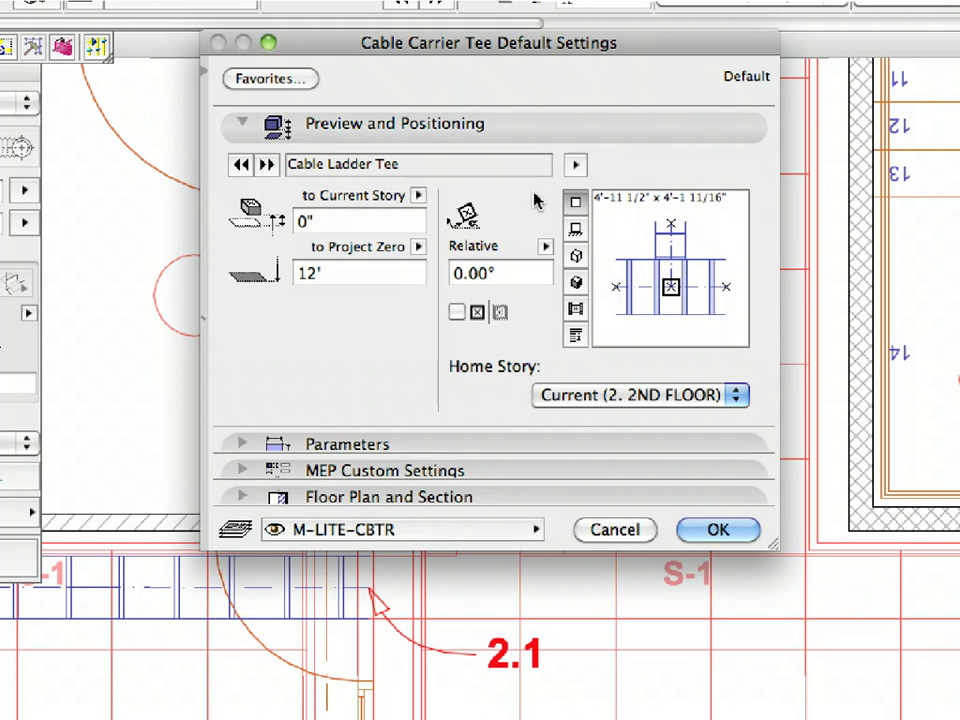
{"action": "left_click", "coordinate": [618, 288]}
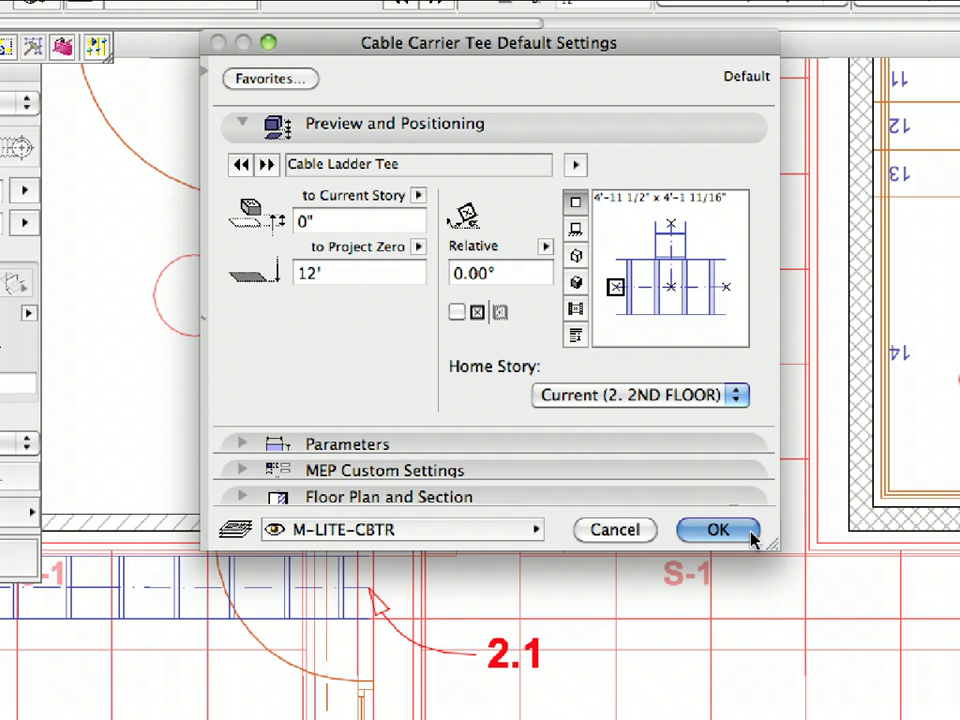
{"action": "left_click", "coordinate": [718, 530]}
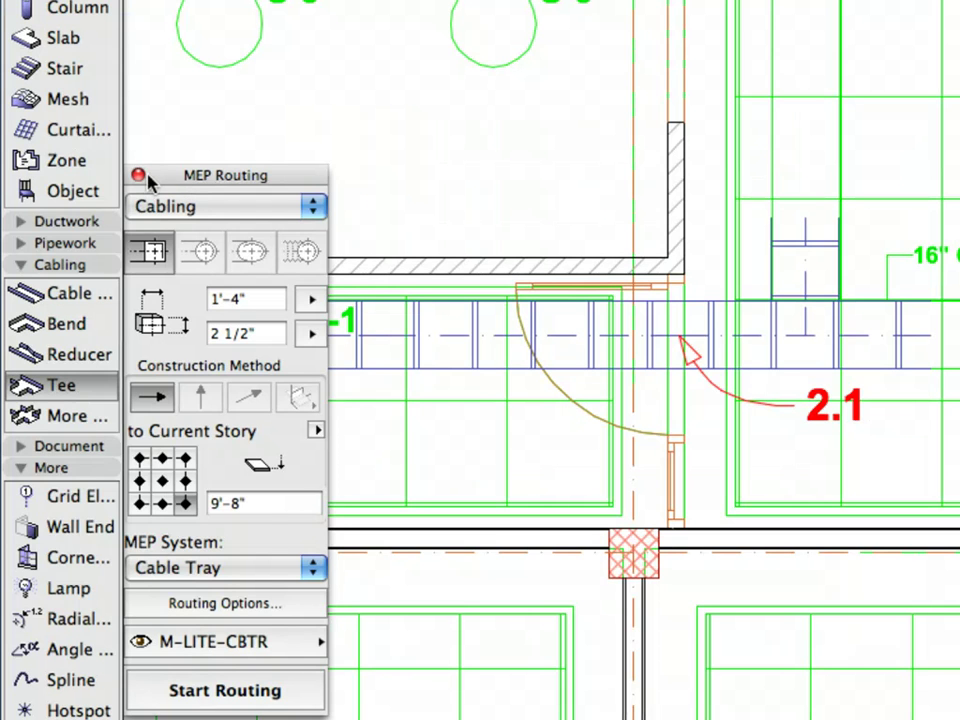
- Close MEP Routing and open the 9.4.4 Cable Tray view
{"action": "left_click", "coordinate": [139, 176]}
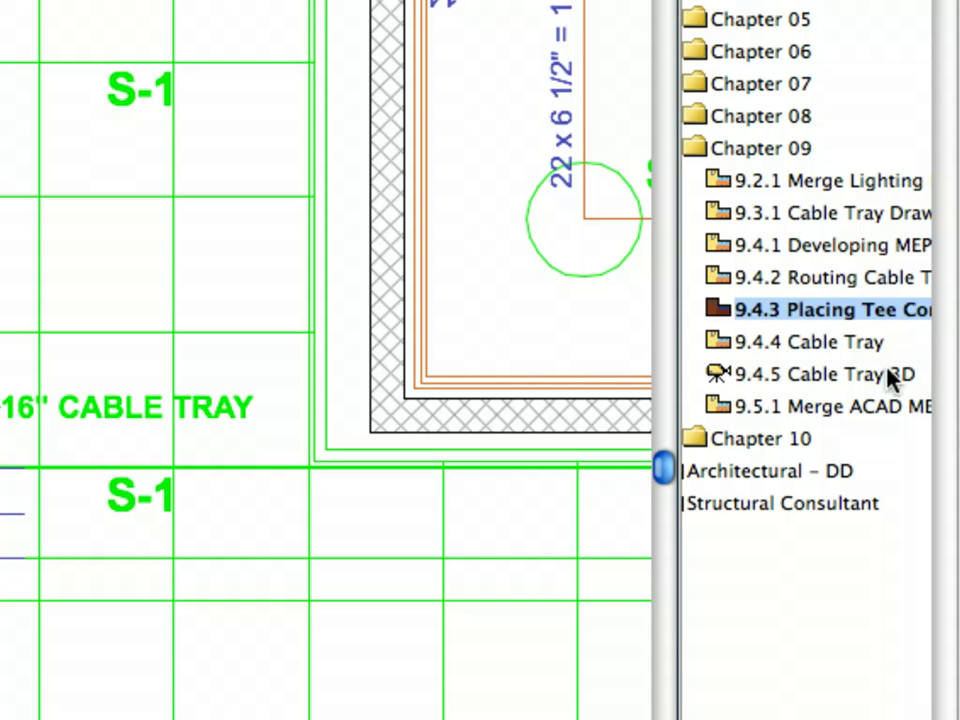
{"action": "left_click", "coordinate": [860, 342]}
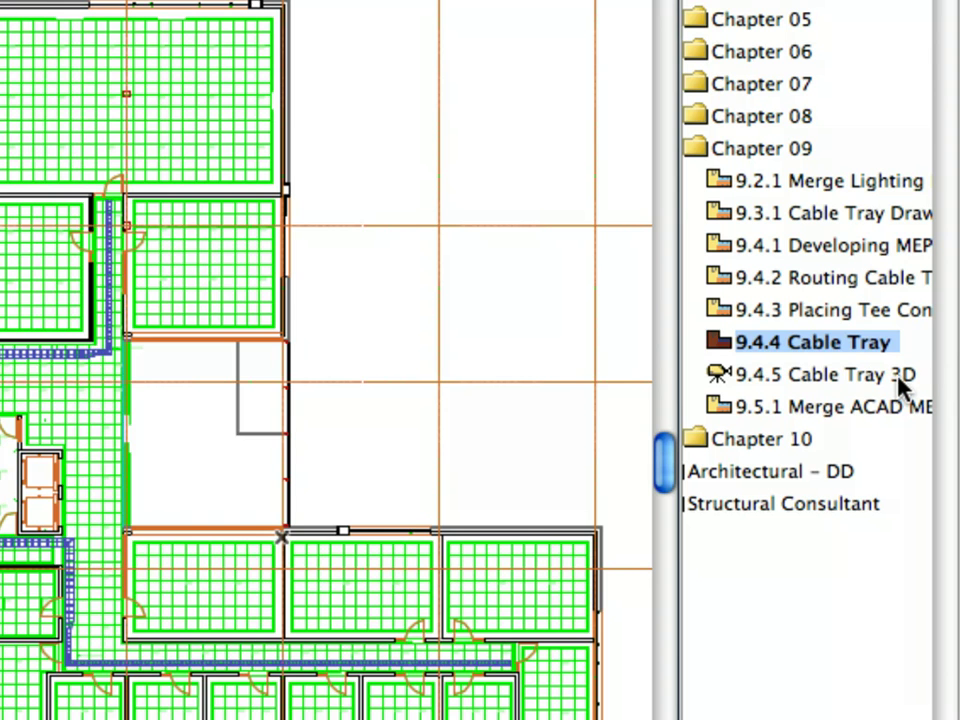
- Open the 9.4.5 Cable Tray 3D view and examine the tray junction beside the stairwell up close
{"action": "double_click", "coordinate": [899, 378]}
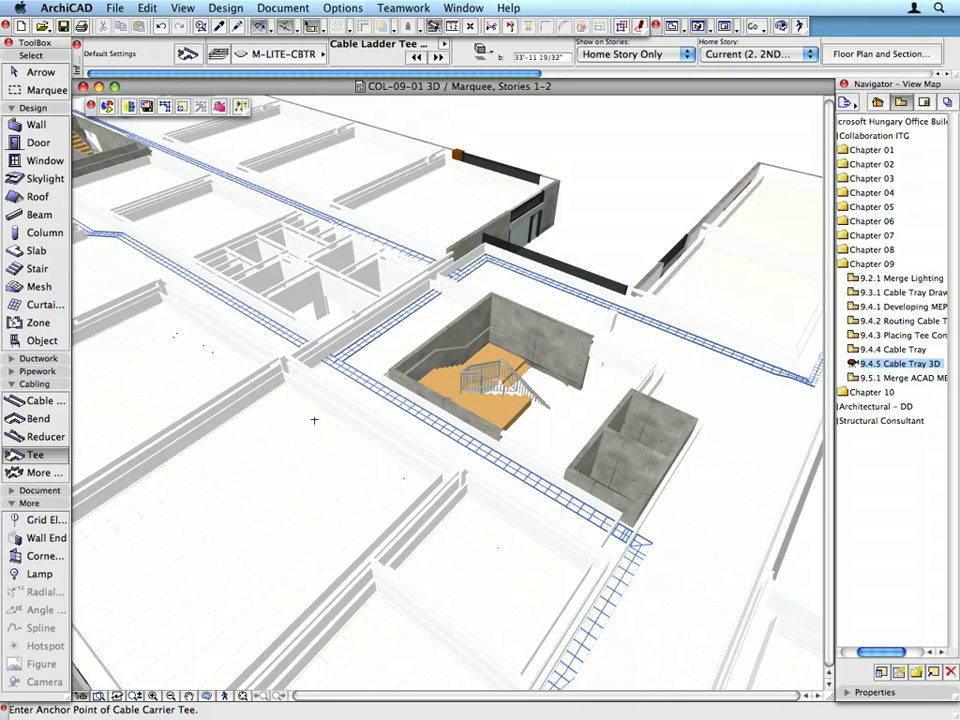
{"action": "scroll", "coordinate": [302, 363], "scroll_direction": "up", "scroll_amount": 3}
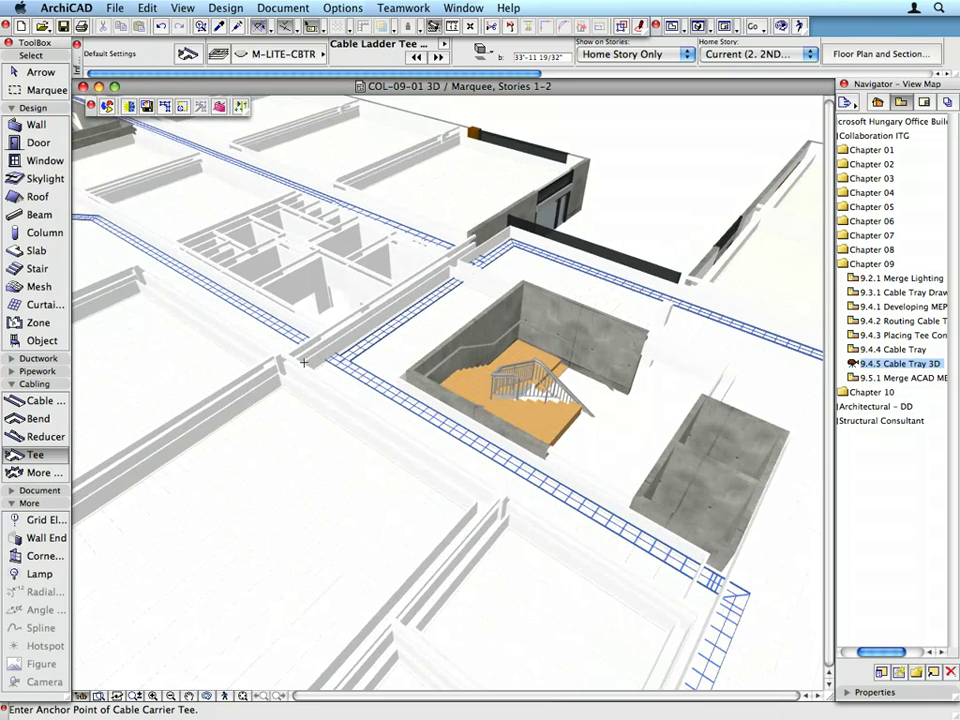
{"action": "scroll", "coordinate": [322, 359], "scroll_direction": "up", "scroll_amount": 5}
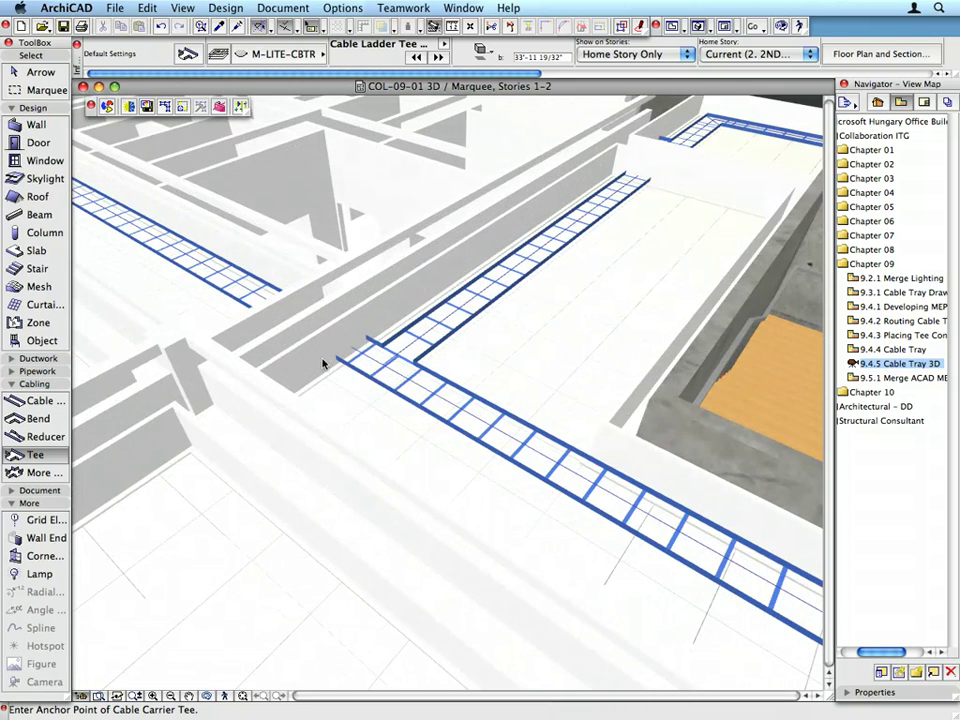
{"action": "scroll", "coordinate": [322, 363], "scroll_direction": "up", "scroll_amount": 2}
{"action": "scroll", "coordinate": [322, 363], "scroll_direction": "up", "scroll_amount": 3}
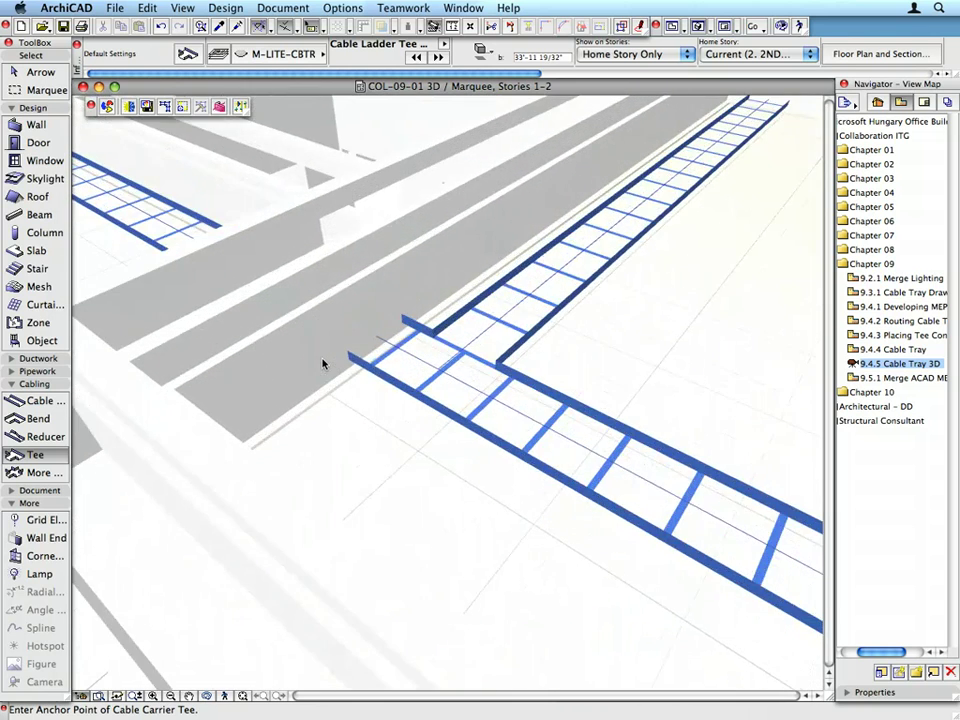